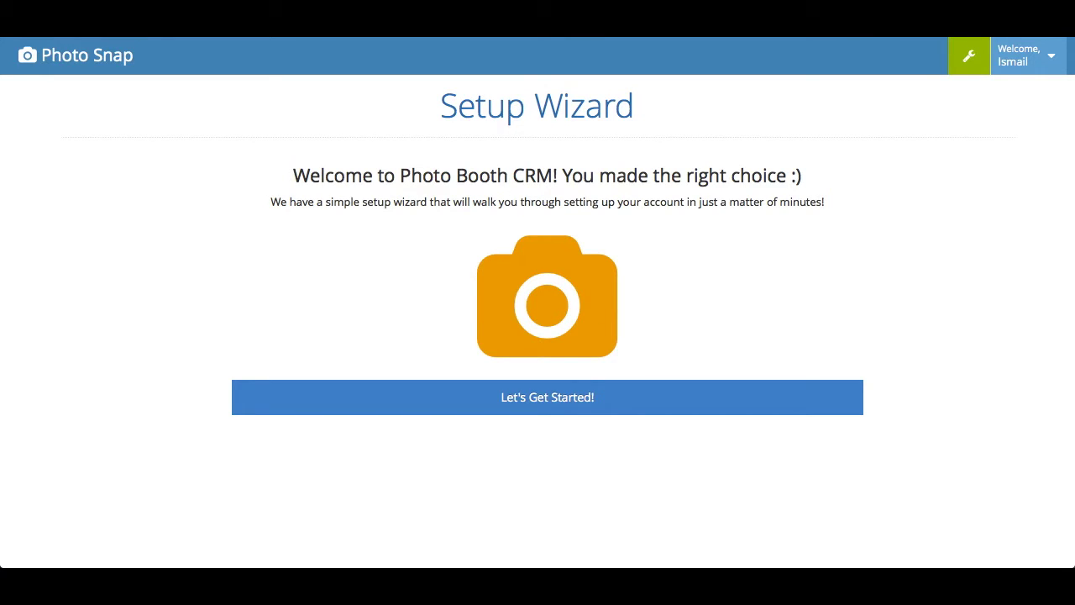
Launch the Setup Wizard to reach step 1, Business & Contact Info.
left_click(583, 395)
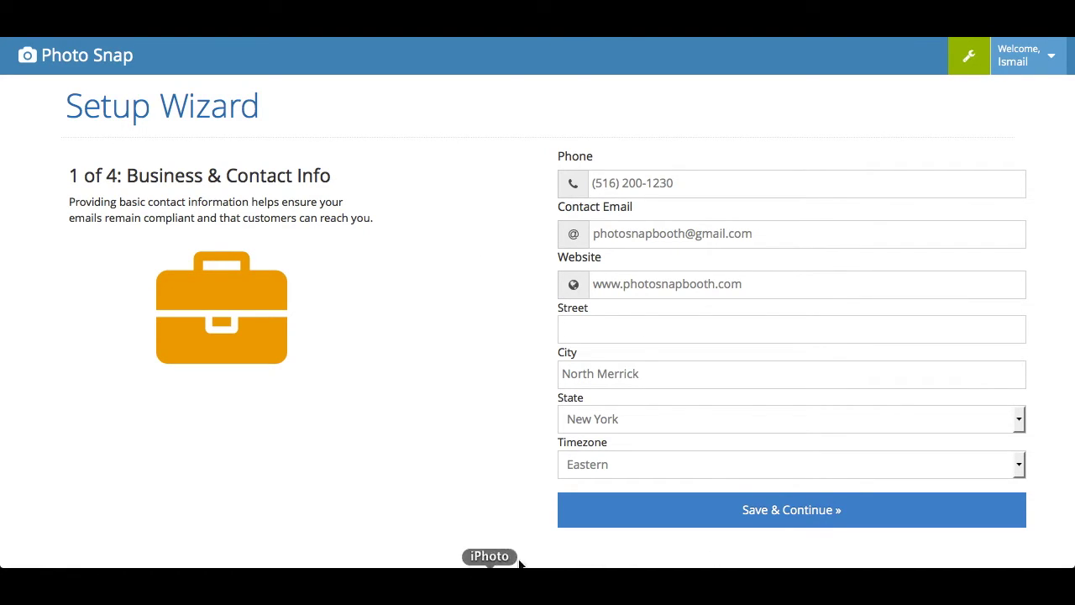
Save the contact info and copy the booking form embed script from Website Integration.
left_click(768, 509)
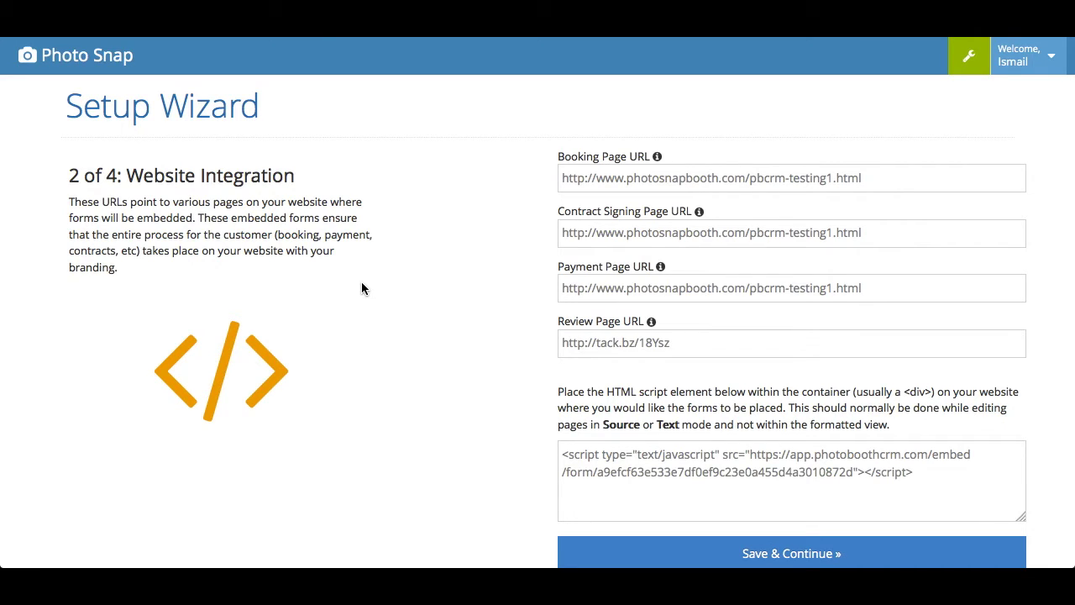
left_click(744, 484)
key("ctrl+a")
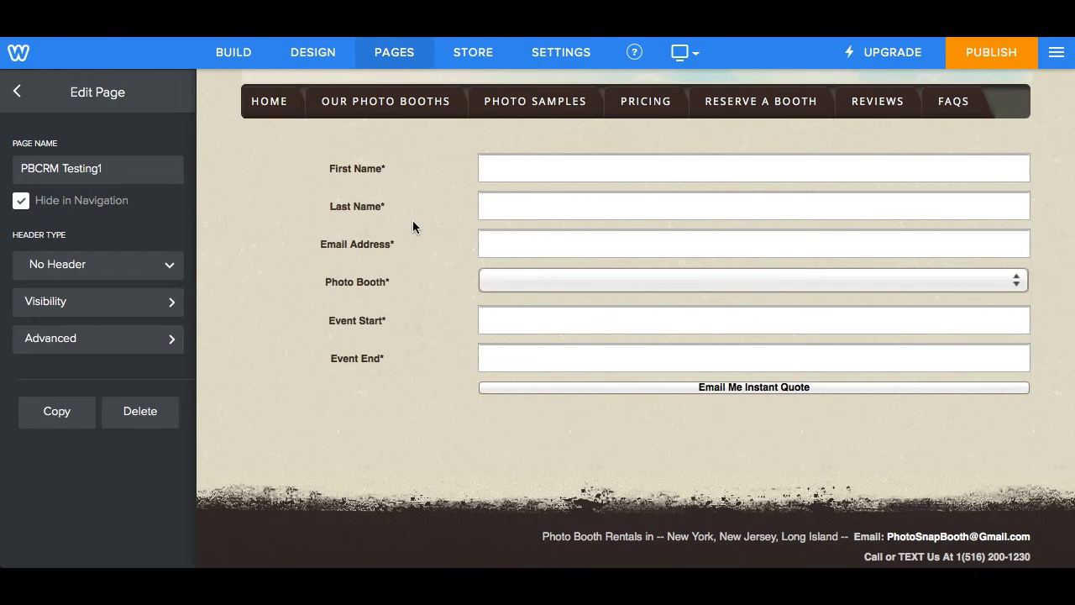
Paste the Photo Booth CRM embed script into the Custom HTML element on PBCRM Testing1.
left_click(411, 225)
left_click(576, 318)
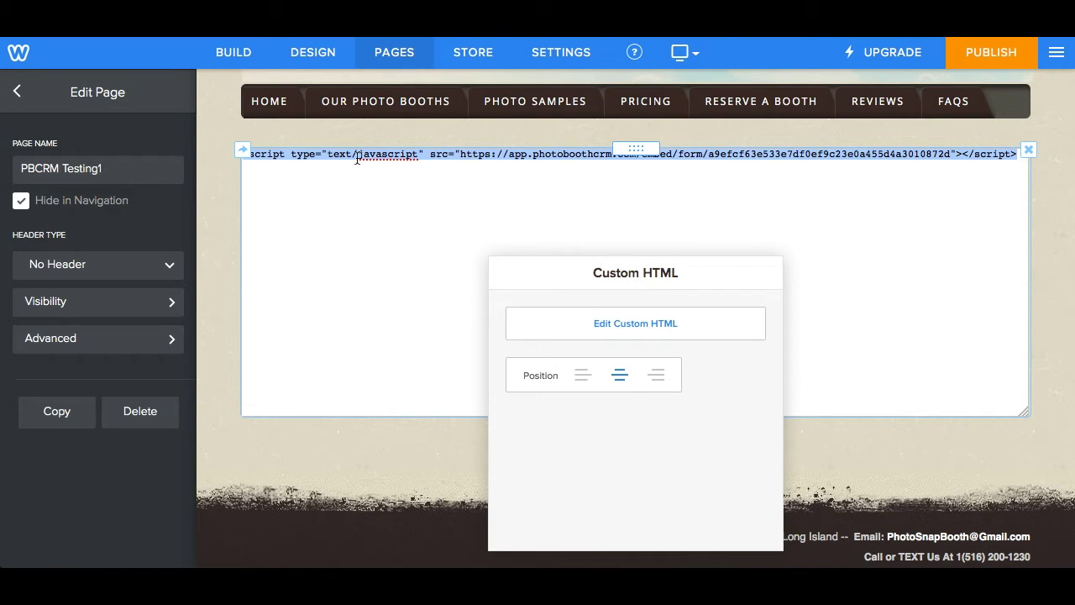
left_click(1062, 224)
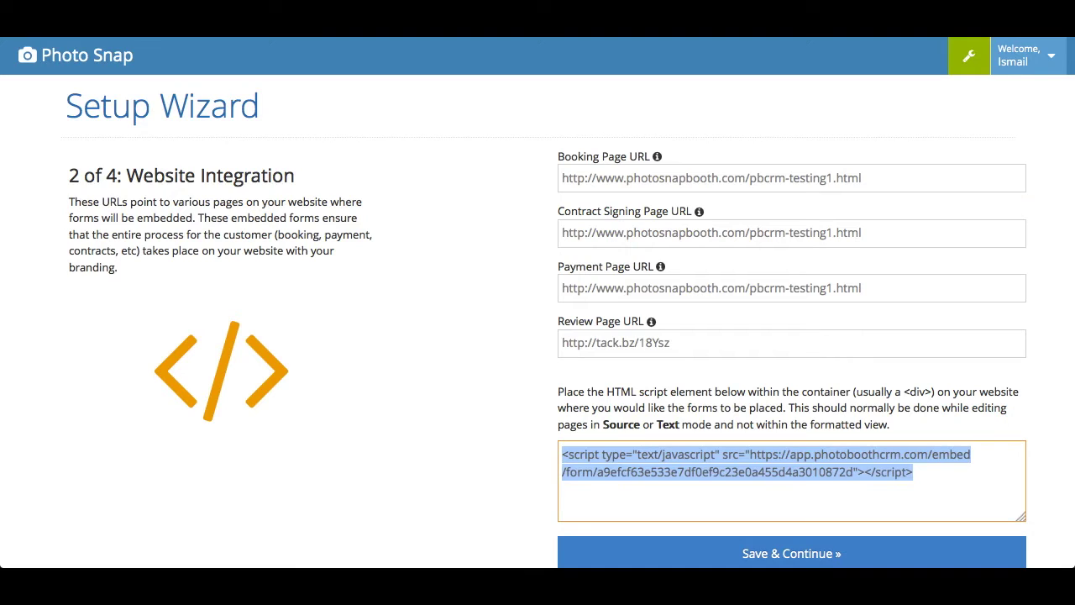
Save the Website Integration and PayPal payment info steps, advancing to Booth(s) and Add-ons.
scroll(555, 221, "down", 2)
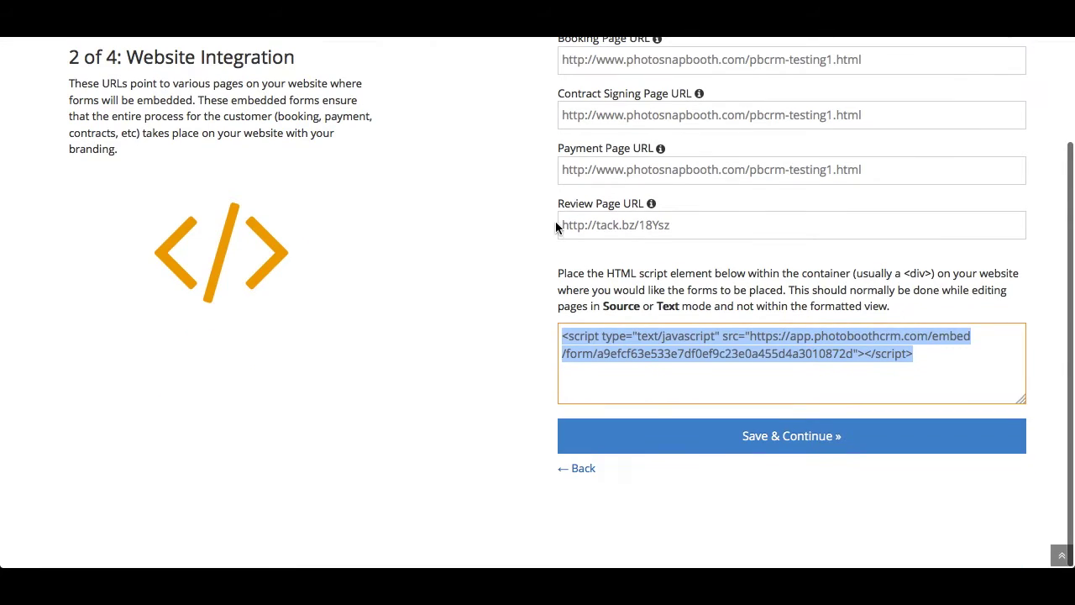
left_click(773, 442)
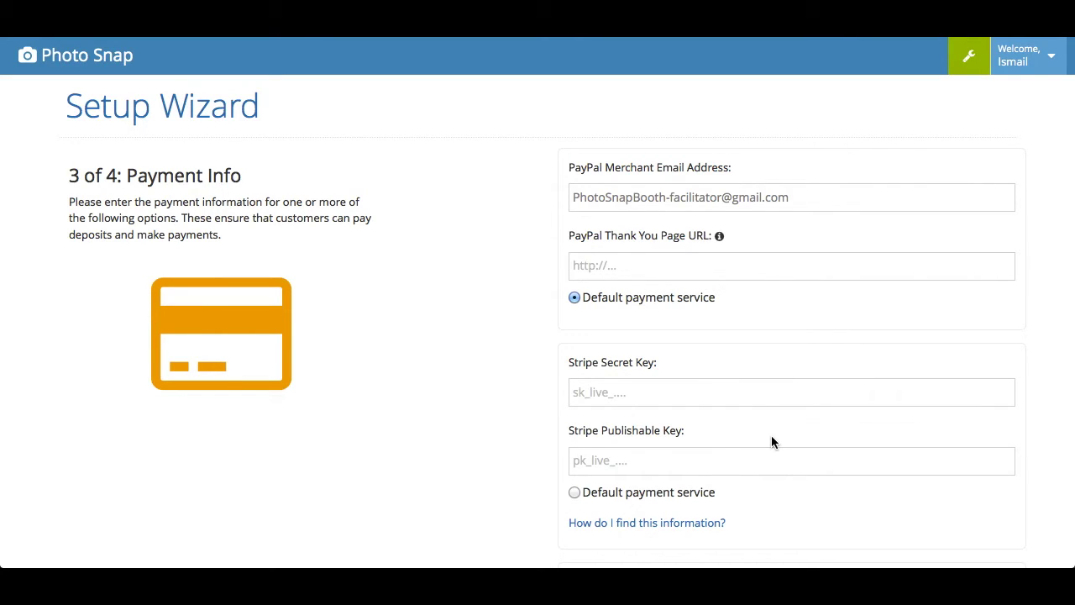
left_click(668, 198)
scroll(595, 304, "down", 5)
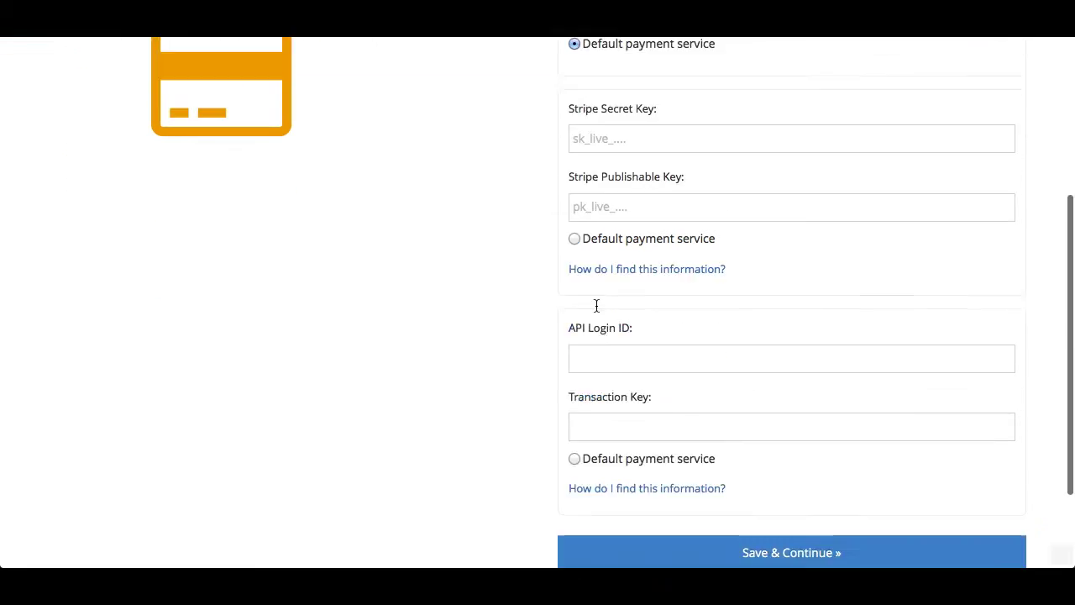
left_click(704, 435)
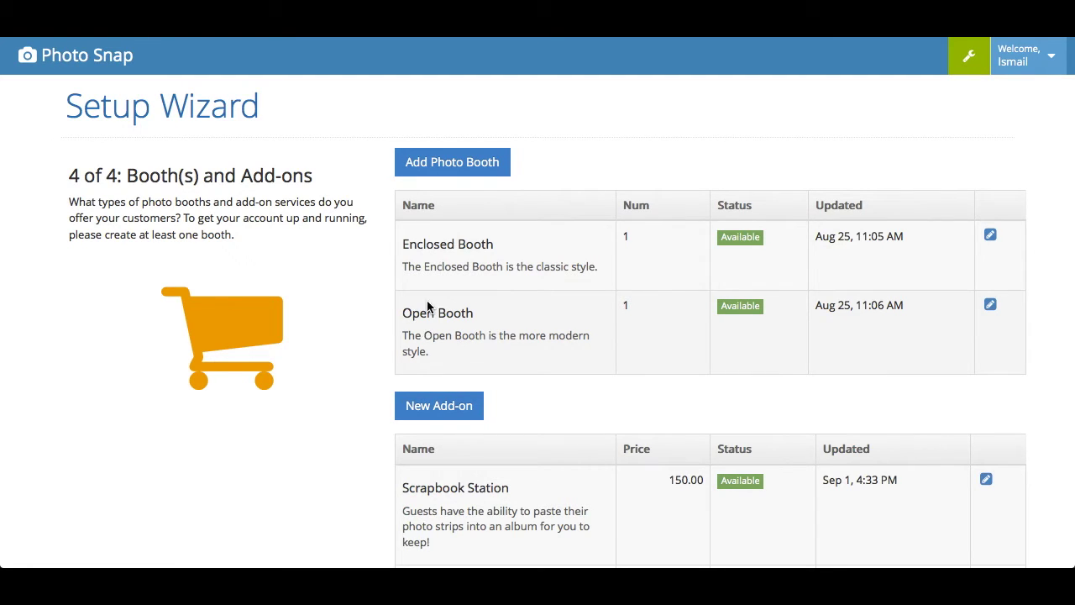
Start a new photo booth priced 699 for 2 hours, 799 for 3, and 100 per extra hour.
left_click(465, 164)
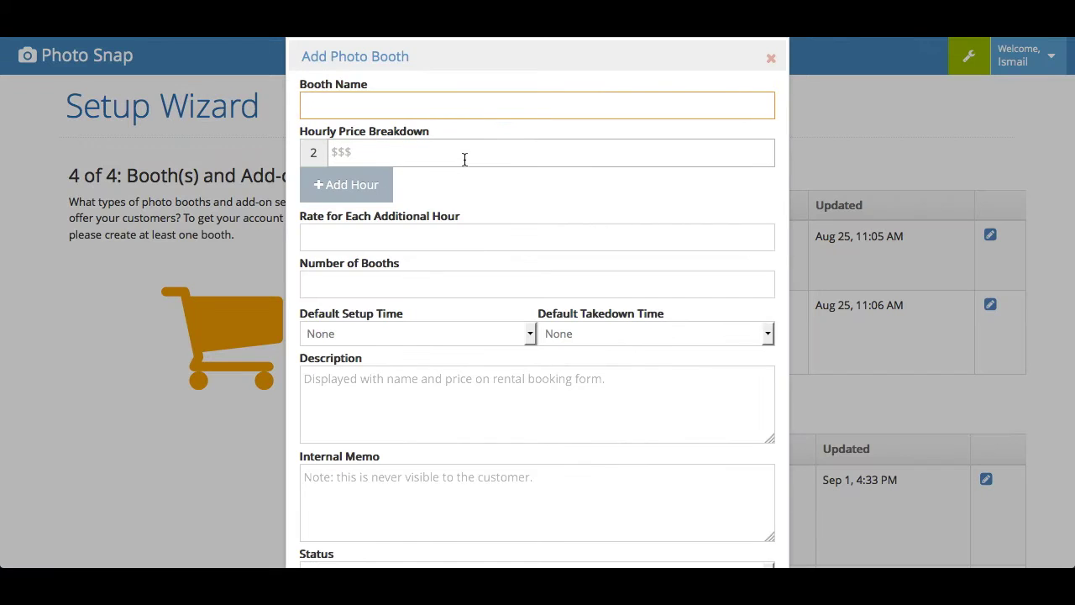
left_click(350, 153)
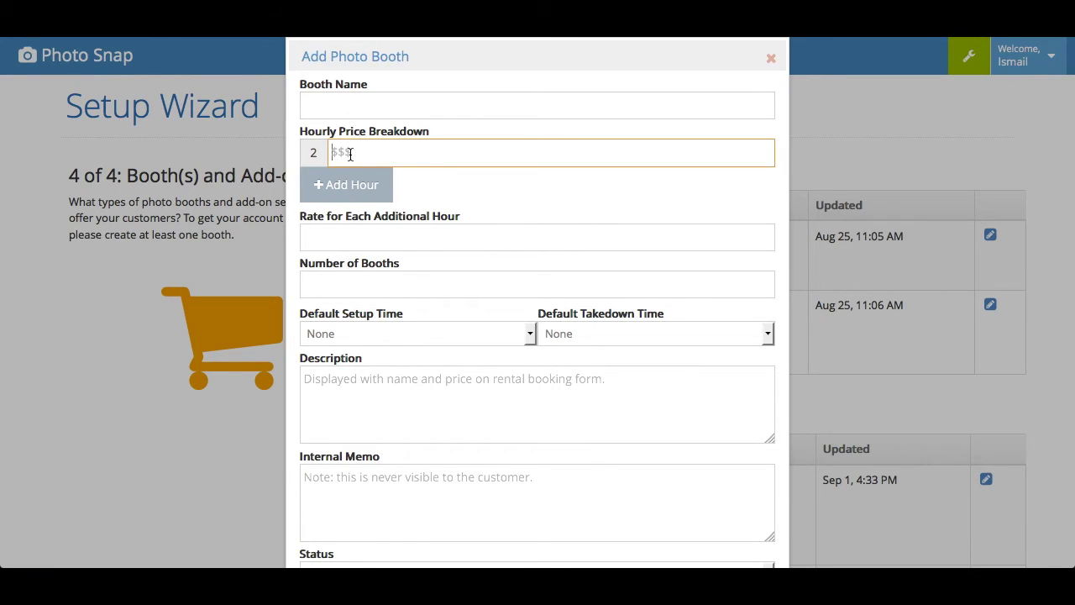
type("699")
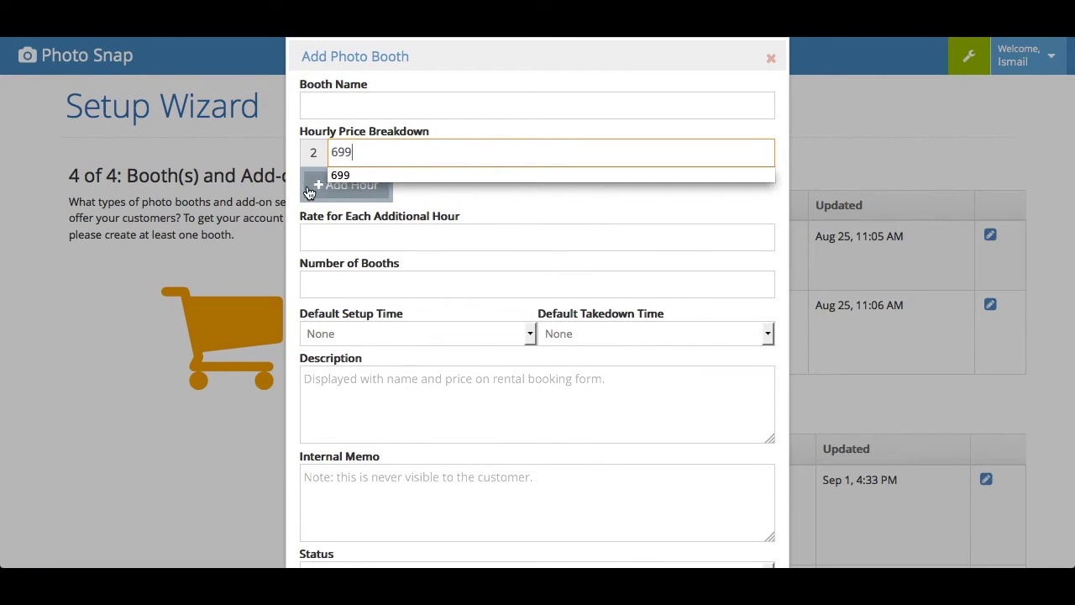
left_click(308, 193)
left_click(347, 179)
type("799")
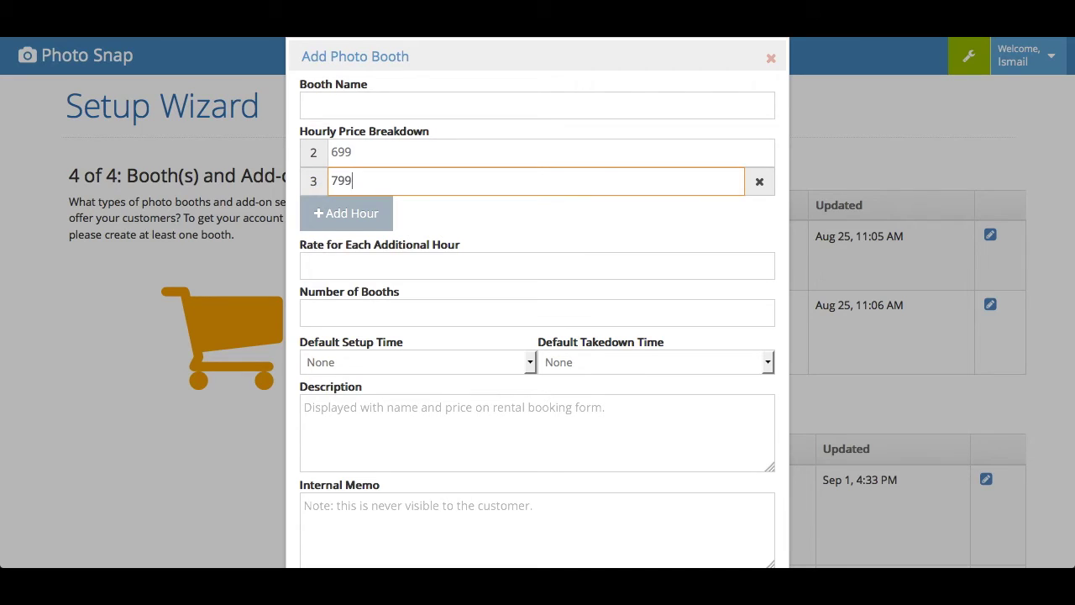
left_click(365, 262)
type("1")
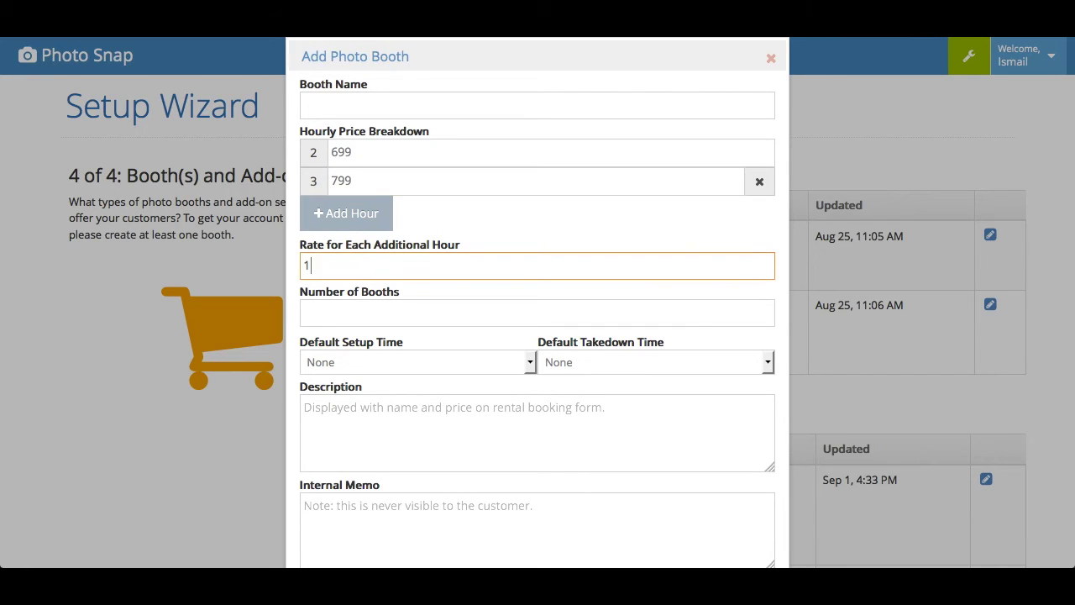
type("00")
Set the booth's default setup time to 45 minutes and takedown time to 30 minutes.
left_click(509, 359)
left_click(389, 209)
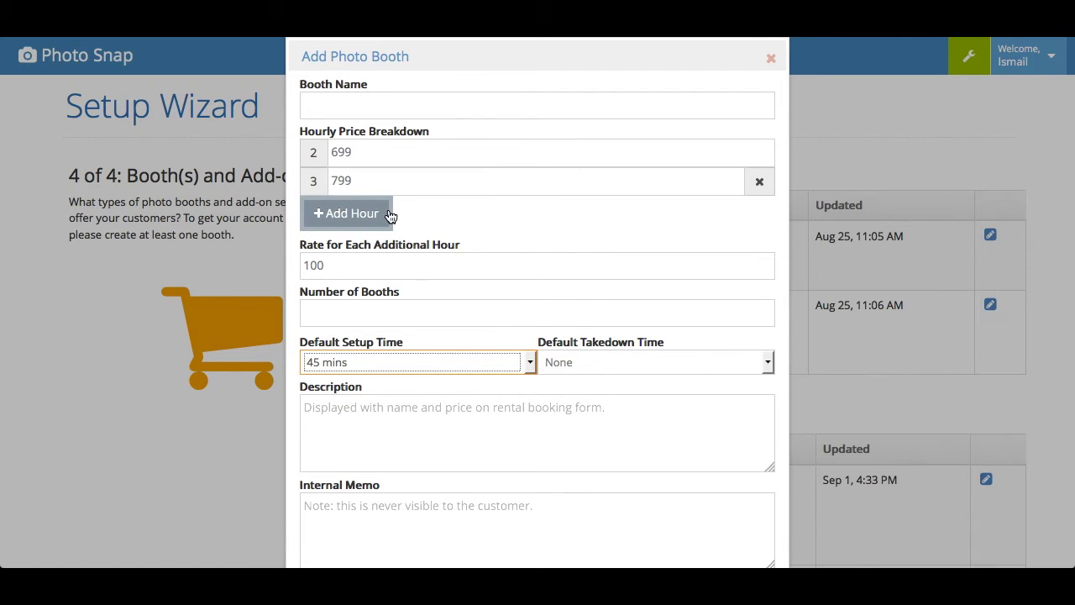
left_click(628, 357)
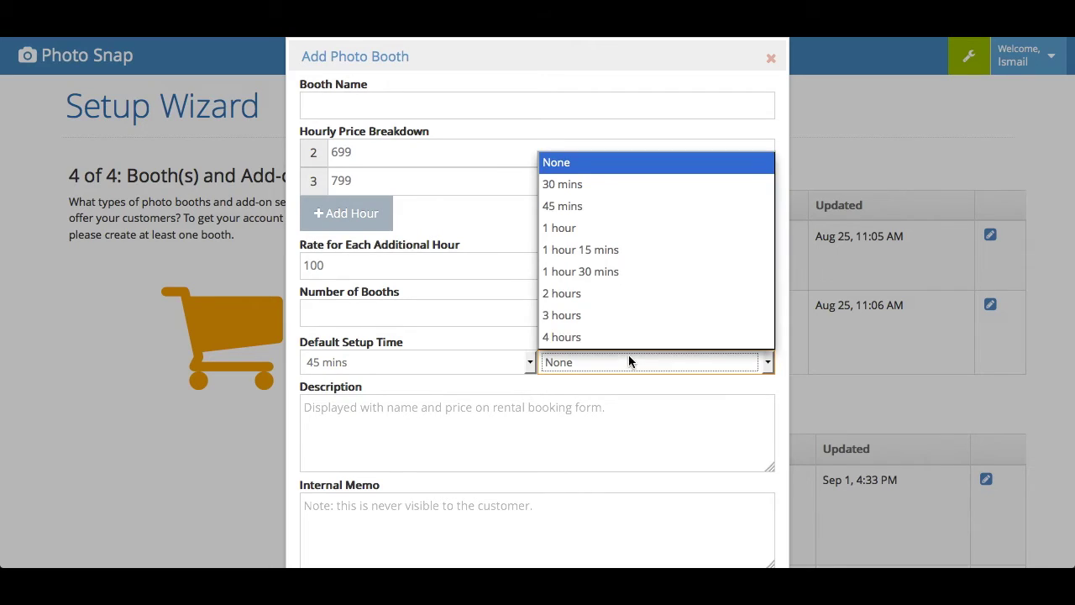
left_click(615, 185)
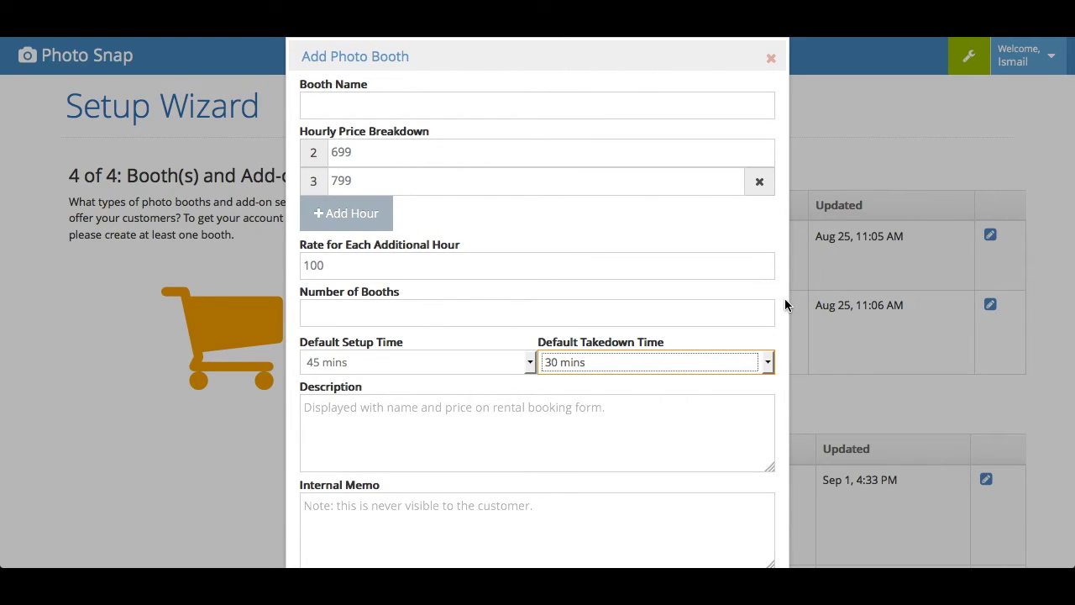
scroll(679, 181, "down", 5)
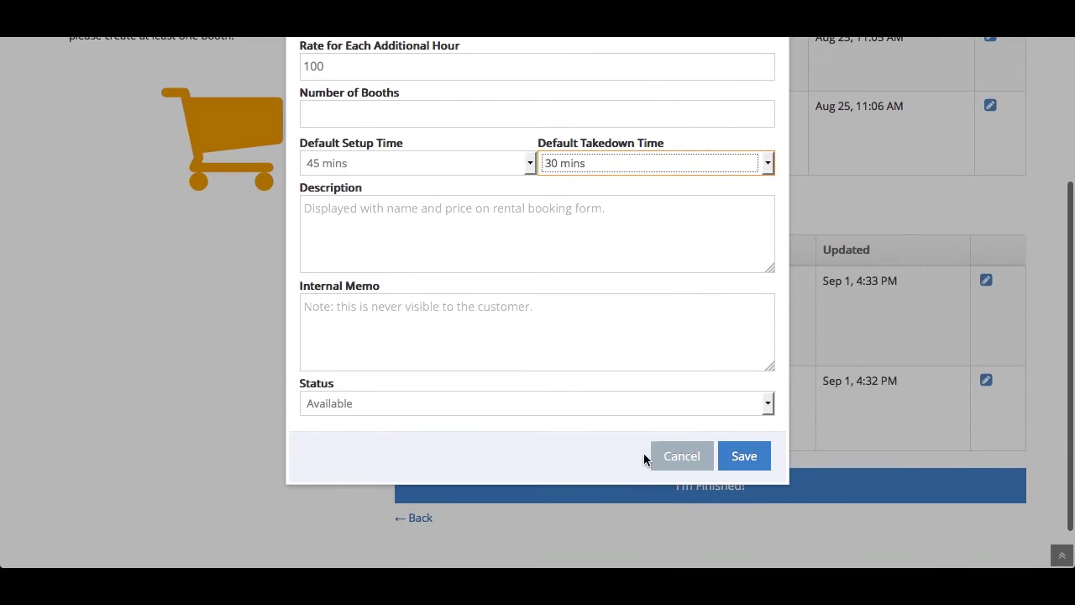
Discard the unsaved booth and a draft add-on, then finish the setup wizard.
left_click(682, 456)
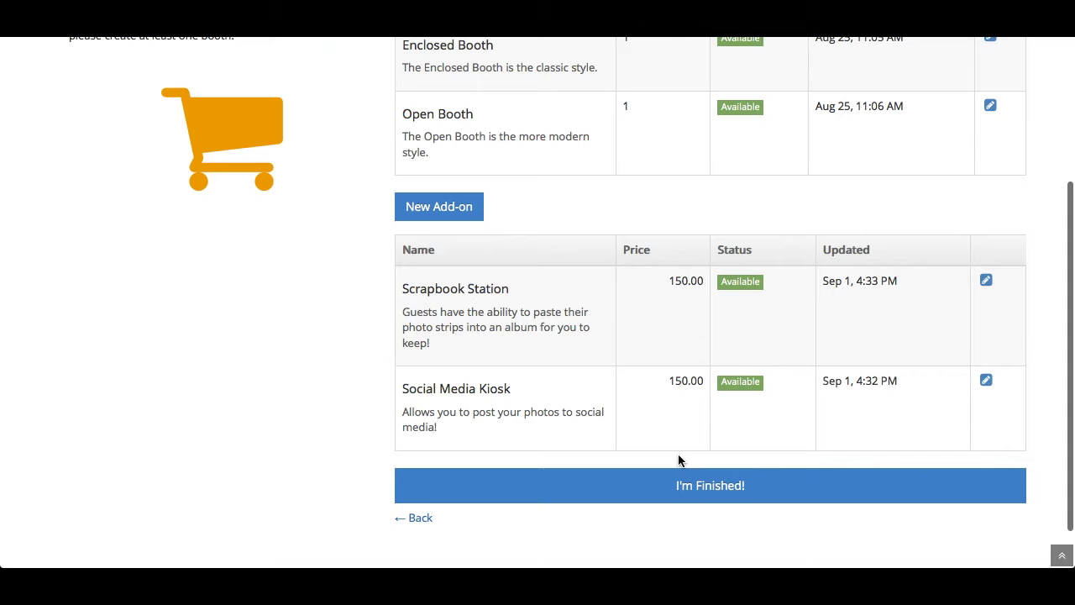
left_click(430, 216)
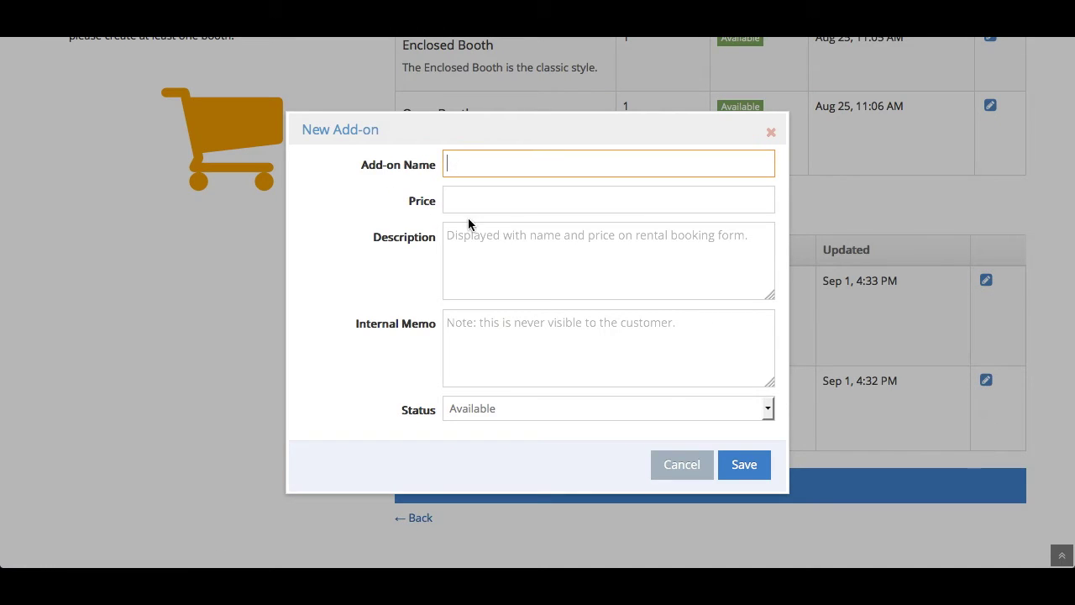
left_click(690, 412)
left_click(375, 421)
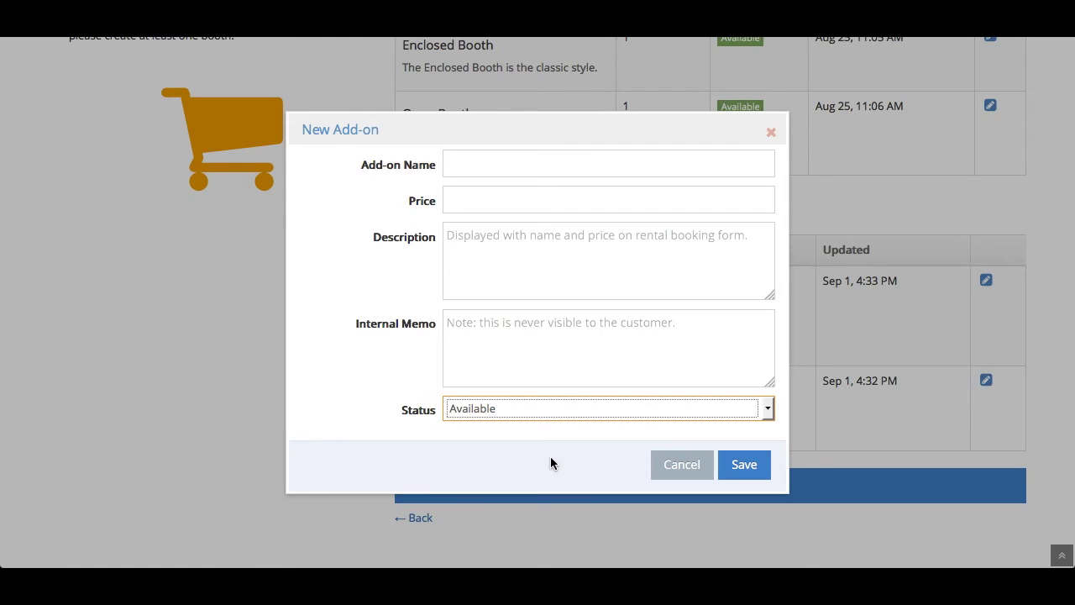
left_click(677, 477)
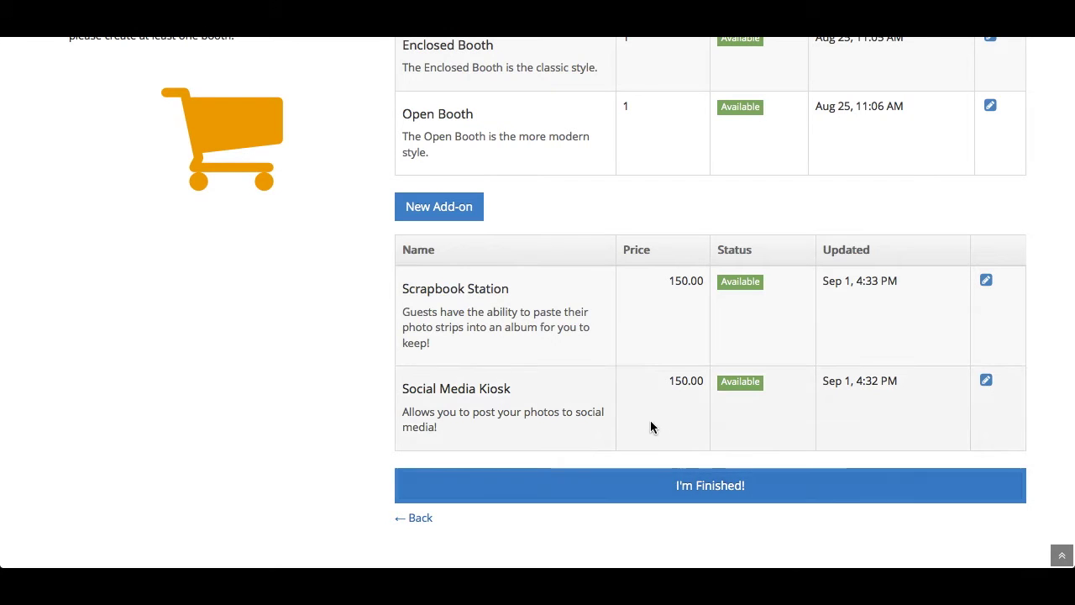
left_click(696, 492)
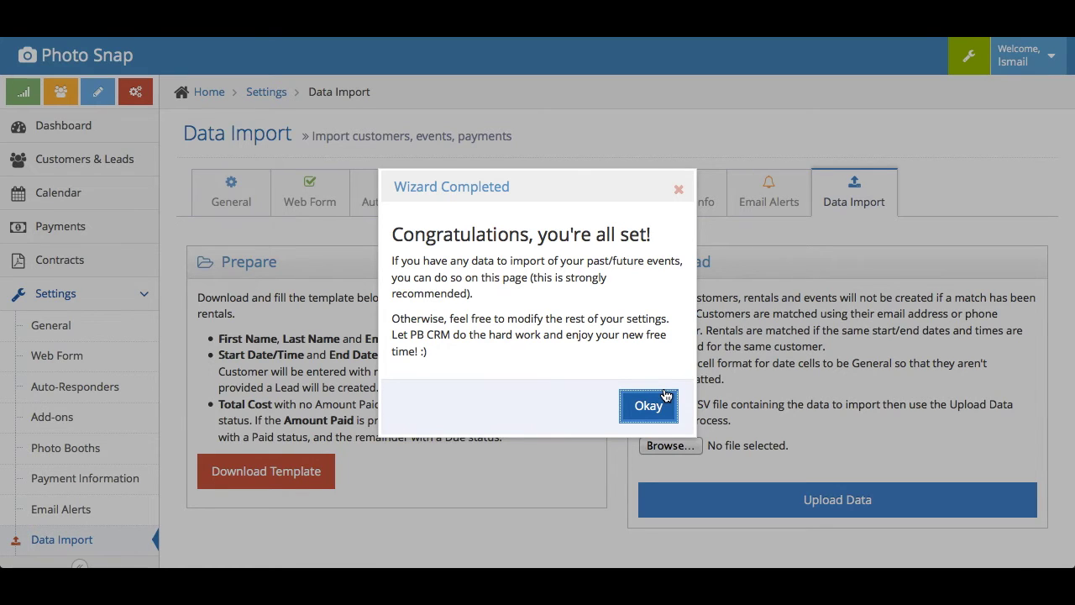
Dismiss the Wizard Completed message and go to the General settings page.
left_click(647, 403)
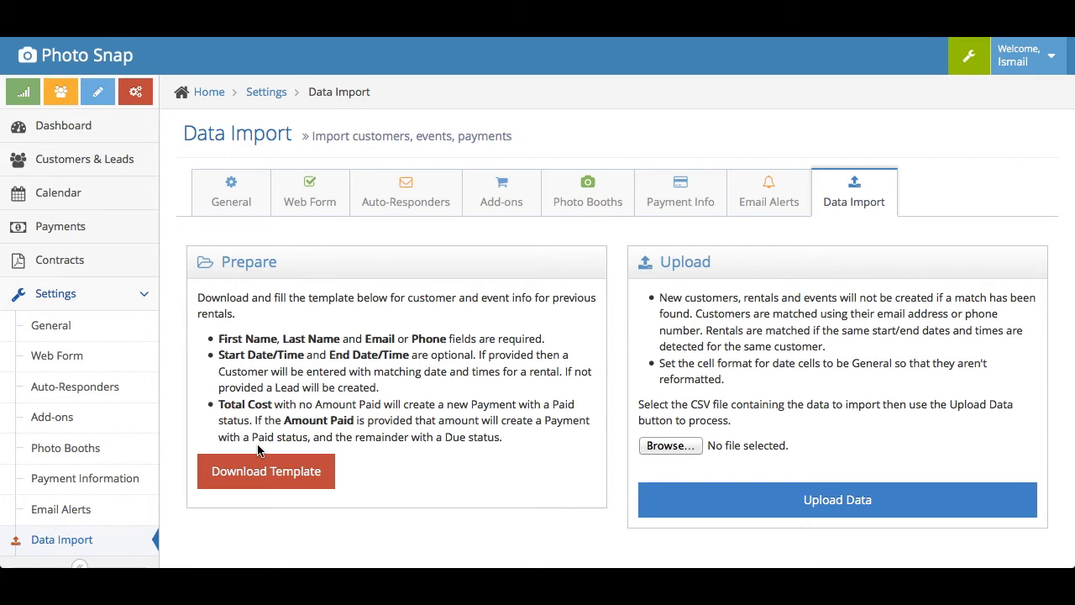
left_click(217, 197)
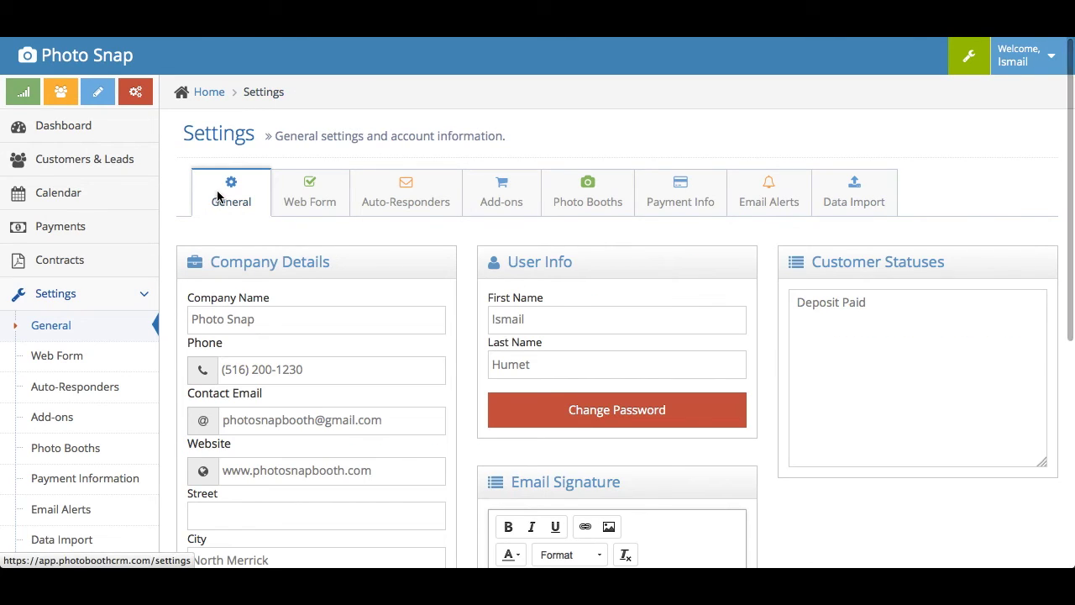
Look over the General settings, then bring up the Web Form settings with field toggles and embed code.
scroll(377, 201, "down", 3)
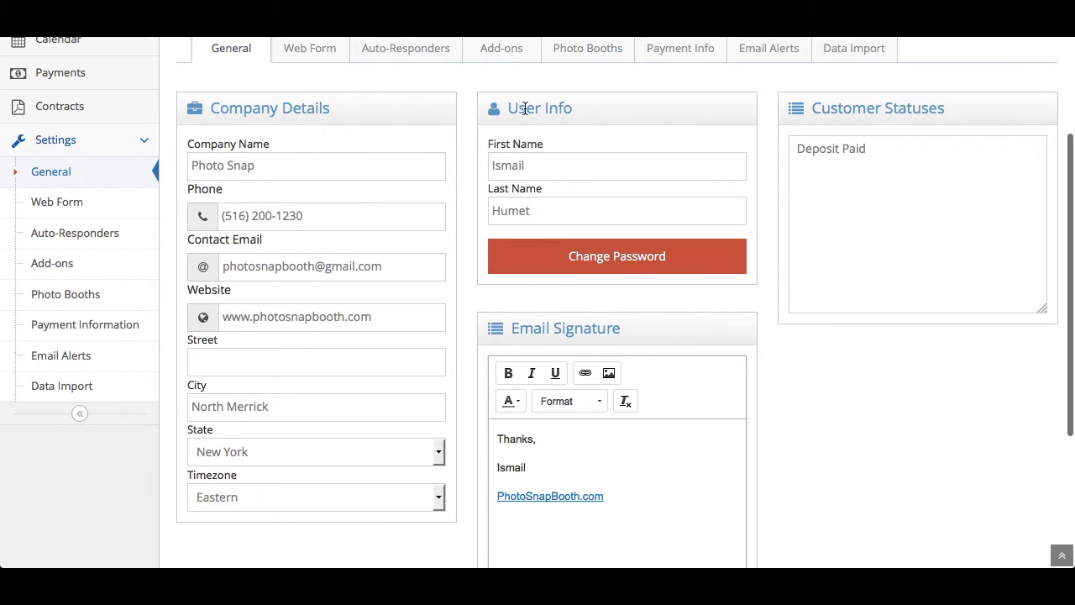
scroll(482, 439, "down", 3)
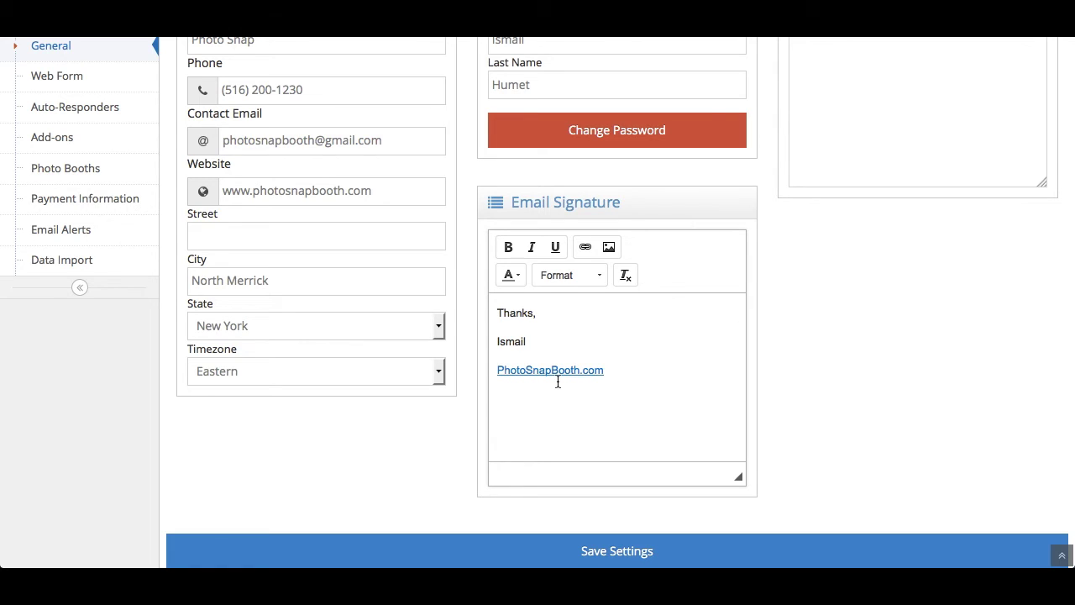
scroll(558, 382, "up", 5)
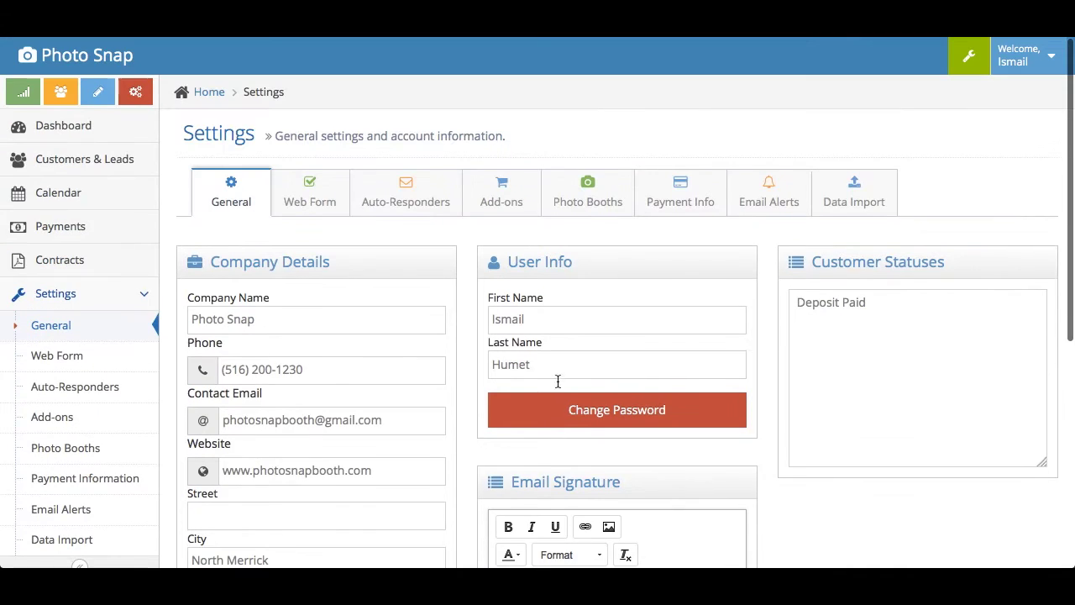
left_click(326, 197)
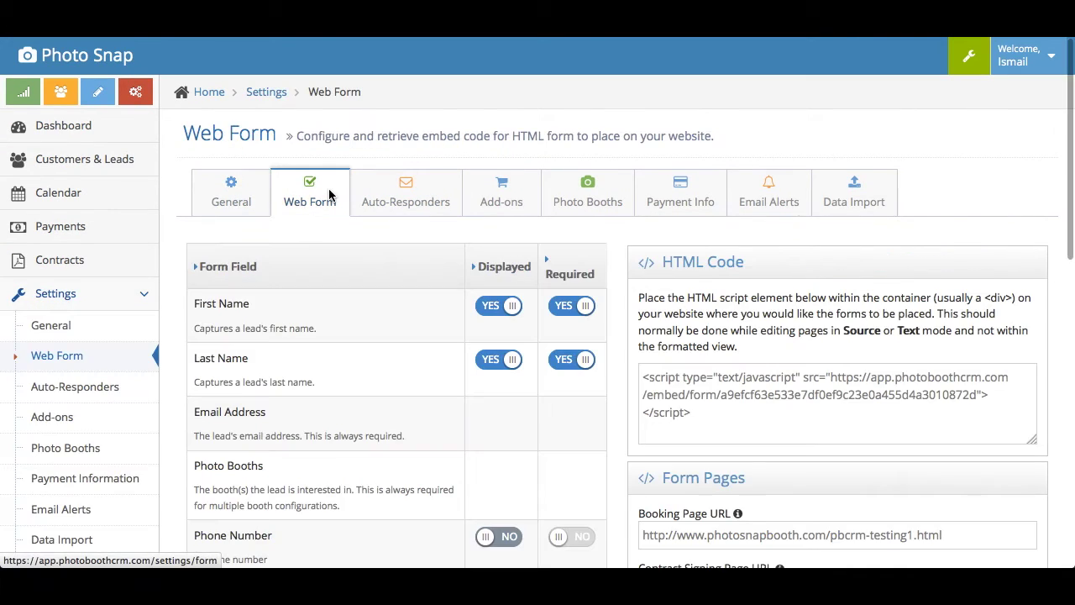
scroll(362, 281, "down", 2)
scroll(362, 280, "down", 4)
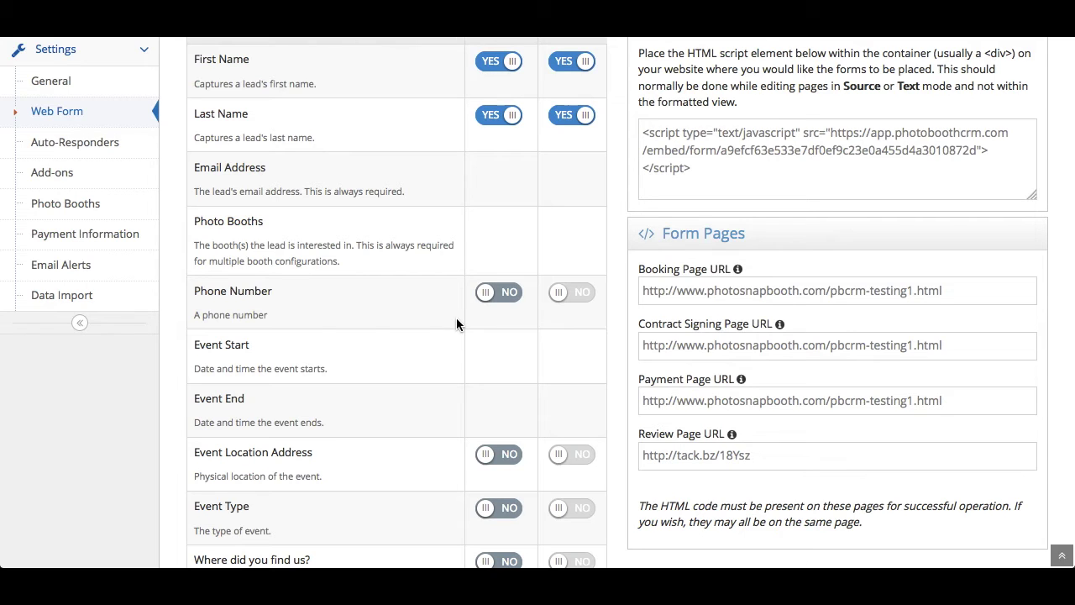
scroll(409, 286, "down", 2)
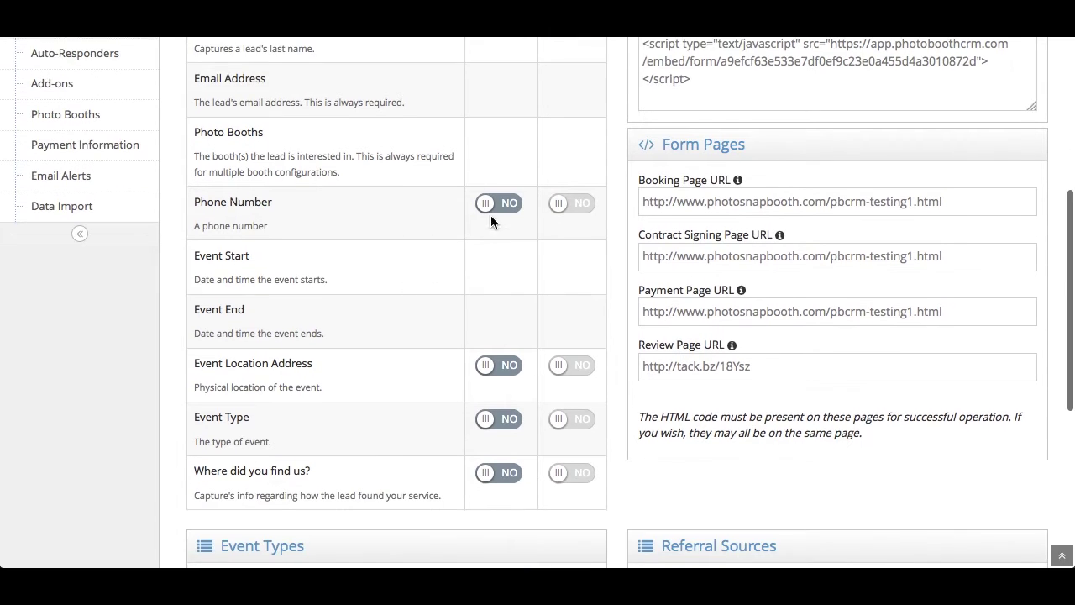
scroll(491, 217, "up", 5)
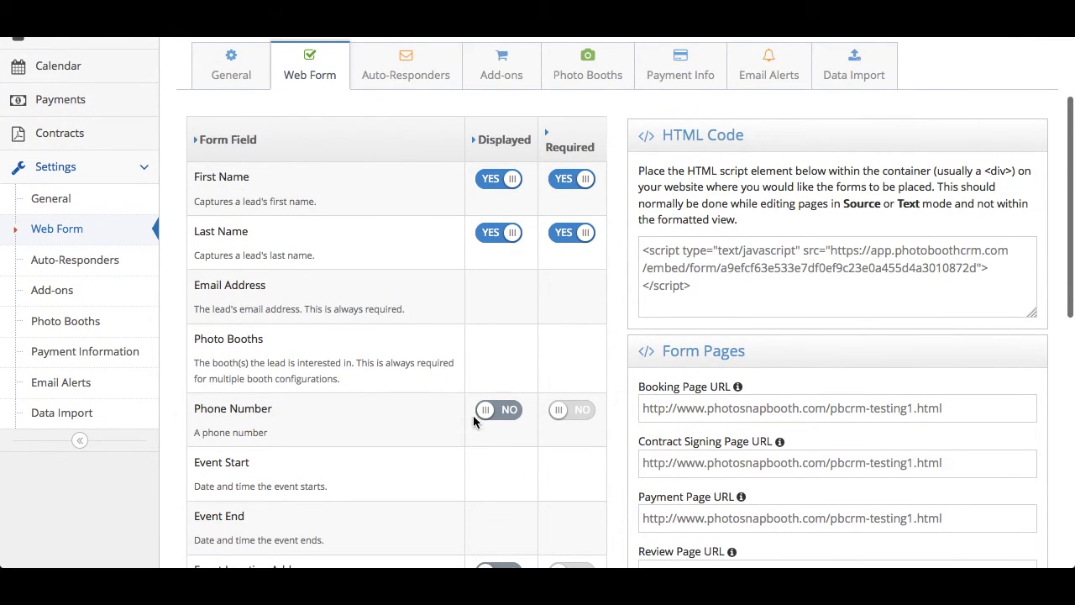
left_click(502, 412)
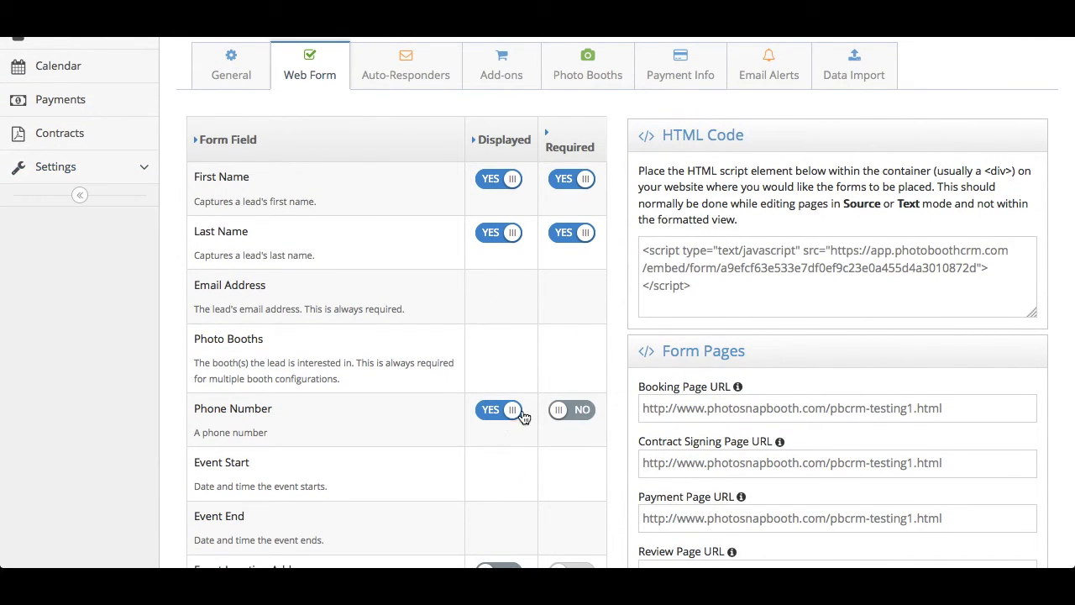
left_click(578, 410)
left_click(588, 412)
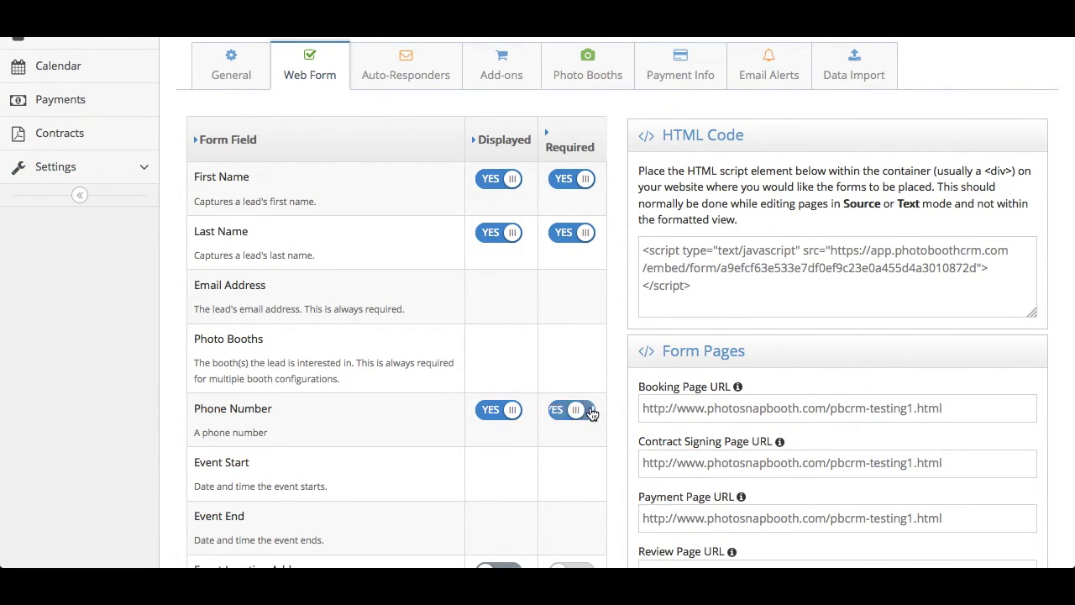
left_click(479, 411)
scroll(476, 412, "down", 9)
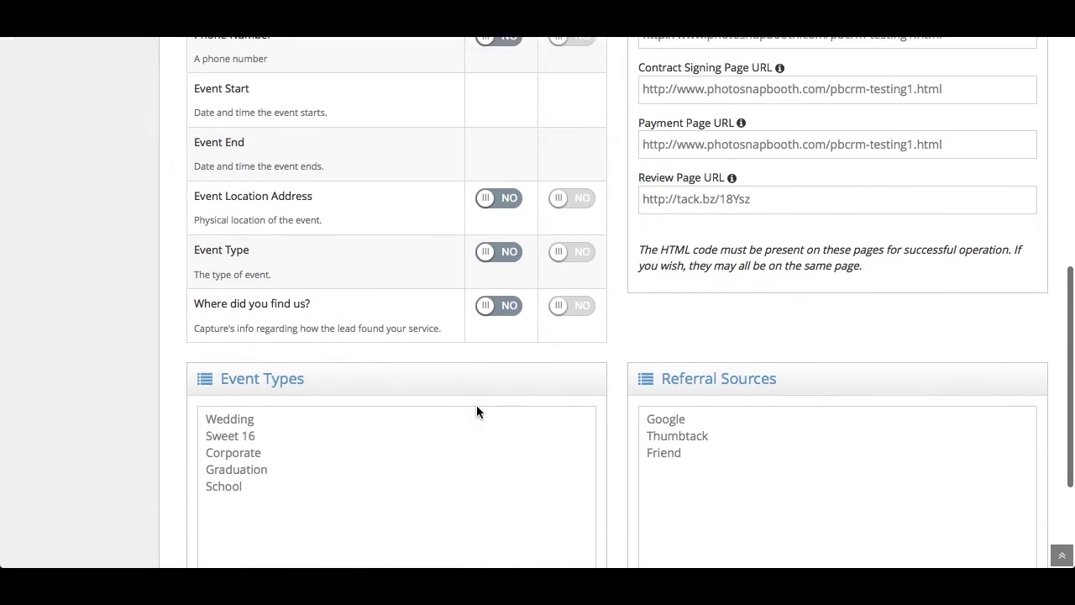
scroll(473, 249, "down", 1)
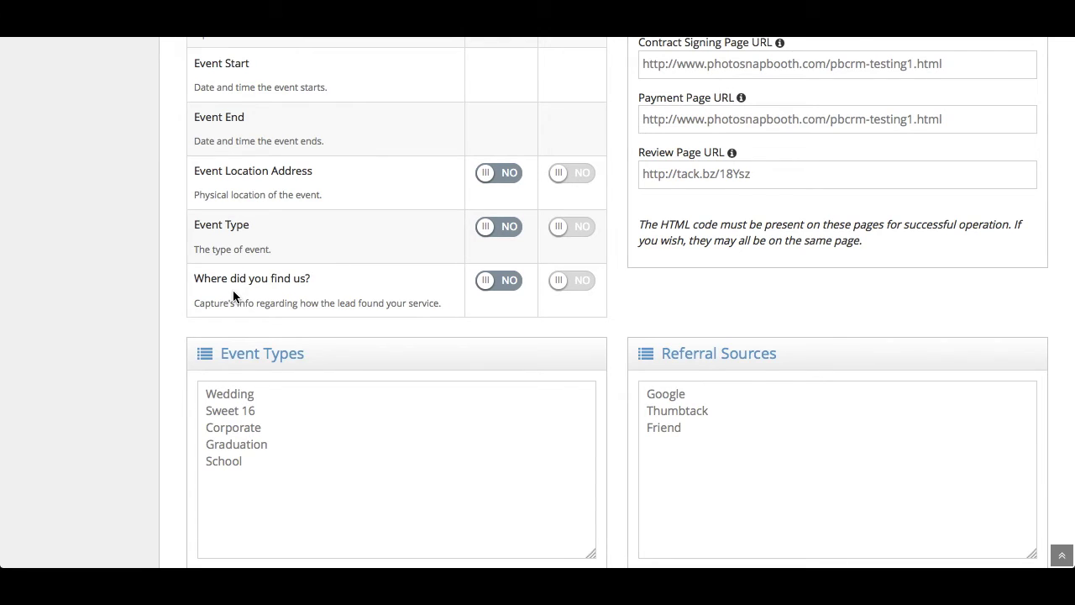
scroll(232, 290, "down", 1)
left_click(247, 393)
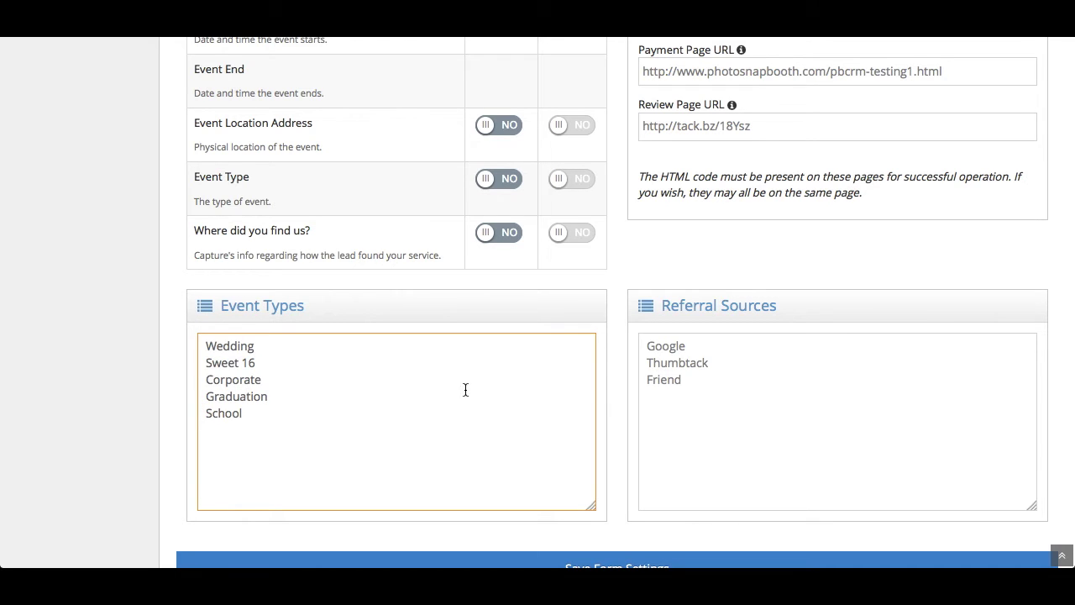
left_click(814, 395)
scroll(768, 244, "up", 1)
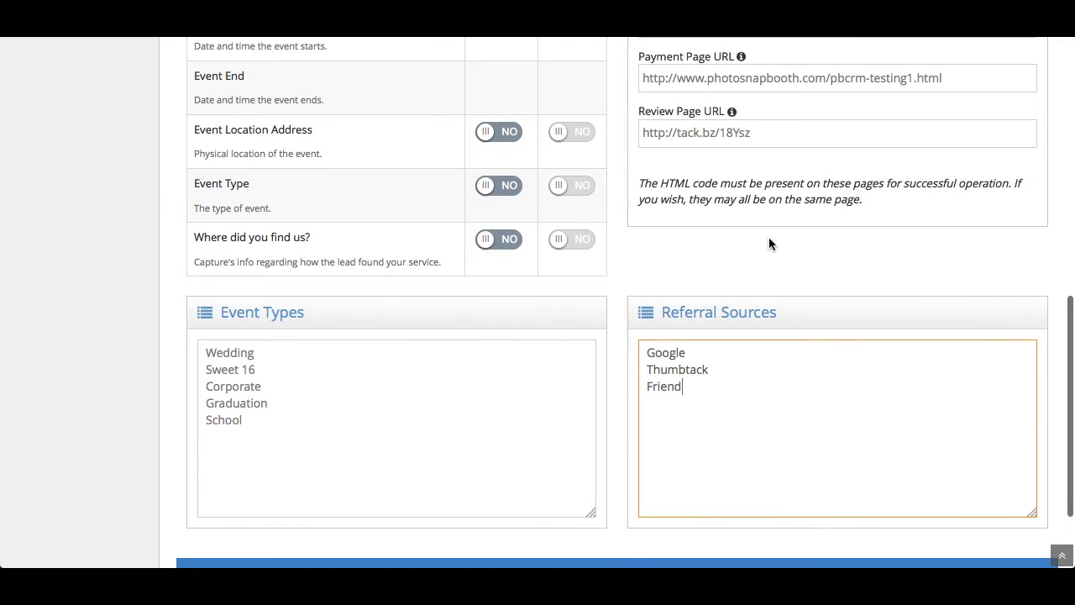
scroll(768, 244, "down", 2)
scroll(769, 244, "up", 3)
scroll(768, 236, "up", 10)
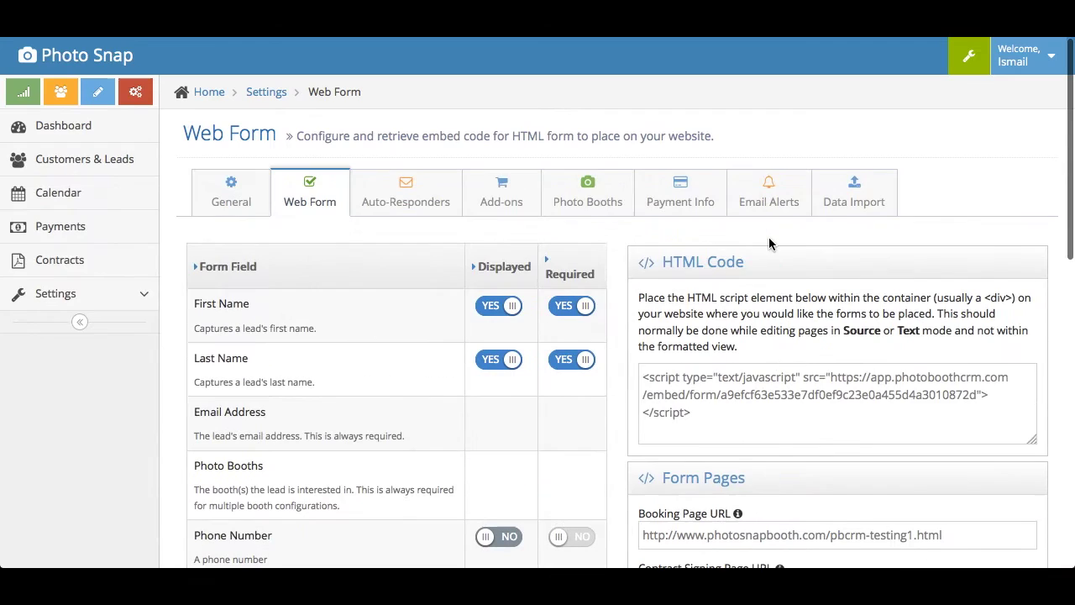
left_click(493, 192)
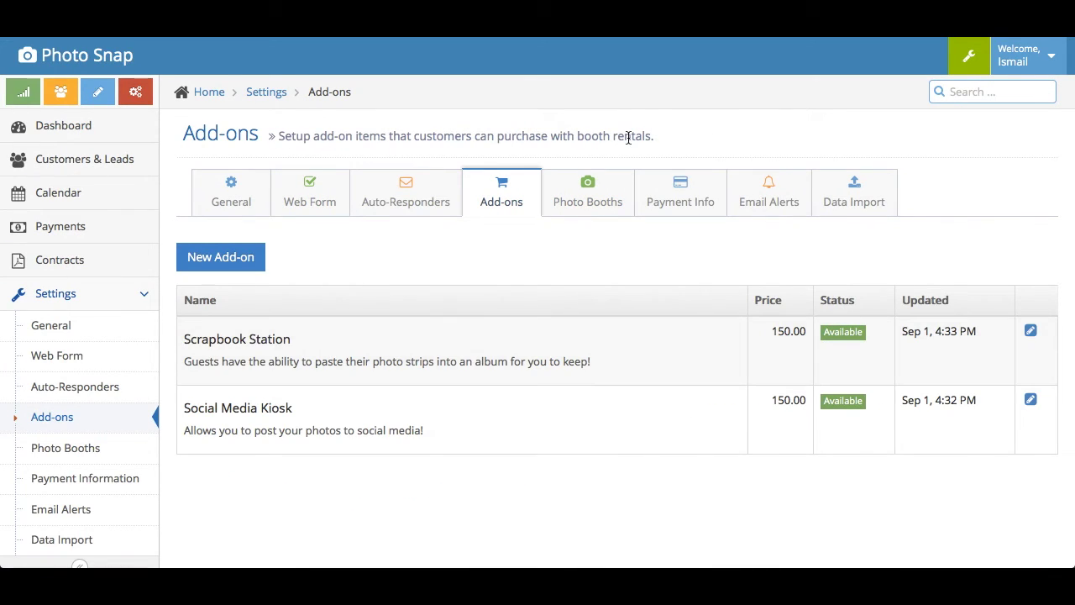
Review the Photo Booths and Payment Settings pages, then bring up the Email Alerts settings.
left_click(582, 195)
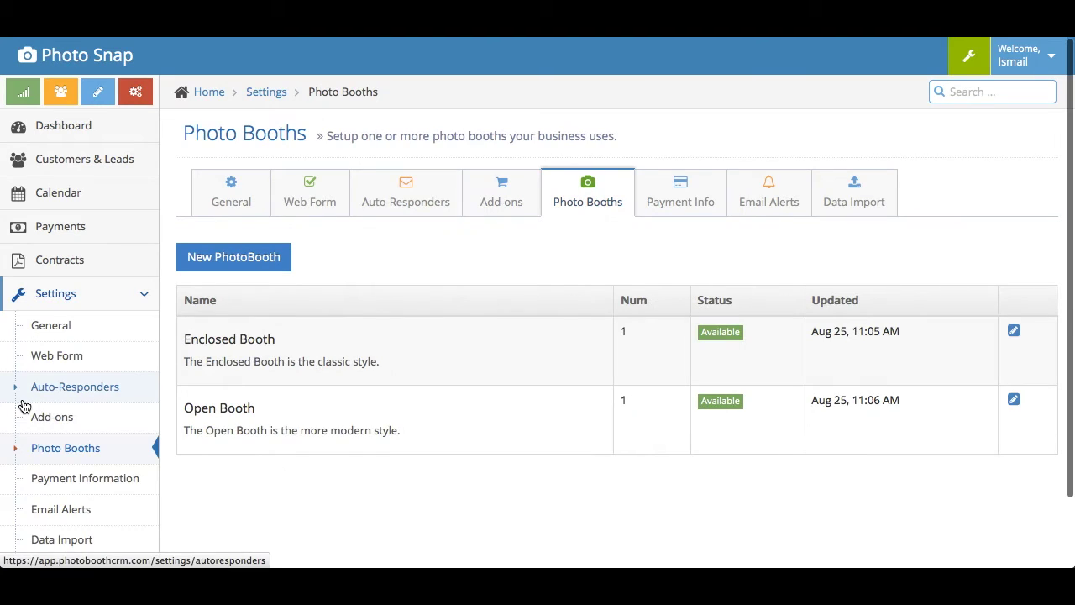
left_click(682, 183)
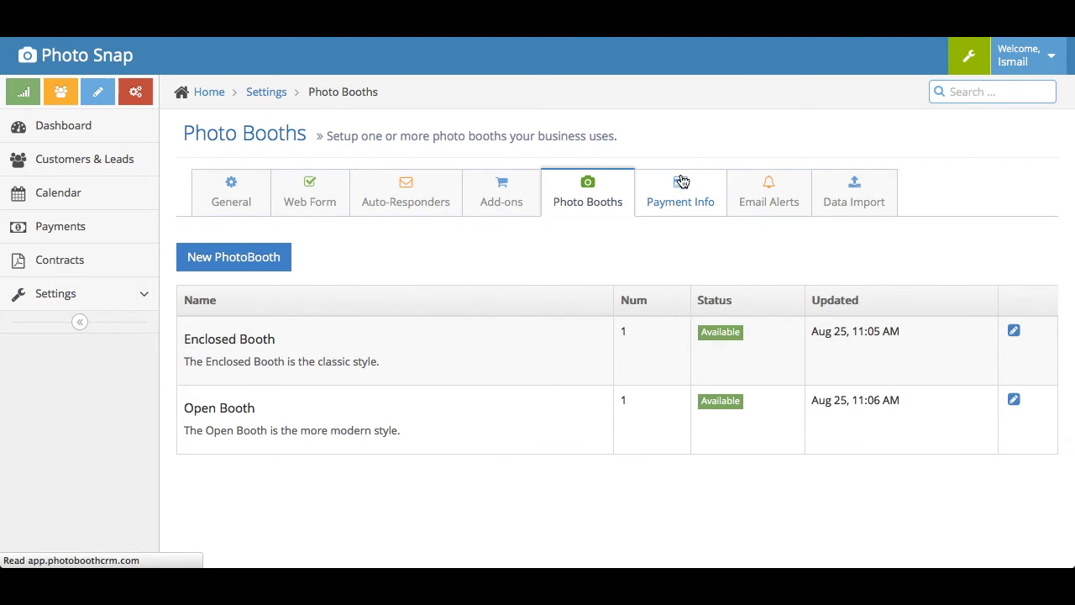
scroll(374, 238, "down", 3)
scroll(374, 240, "down", 1)
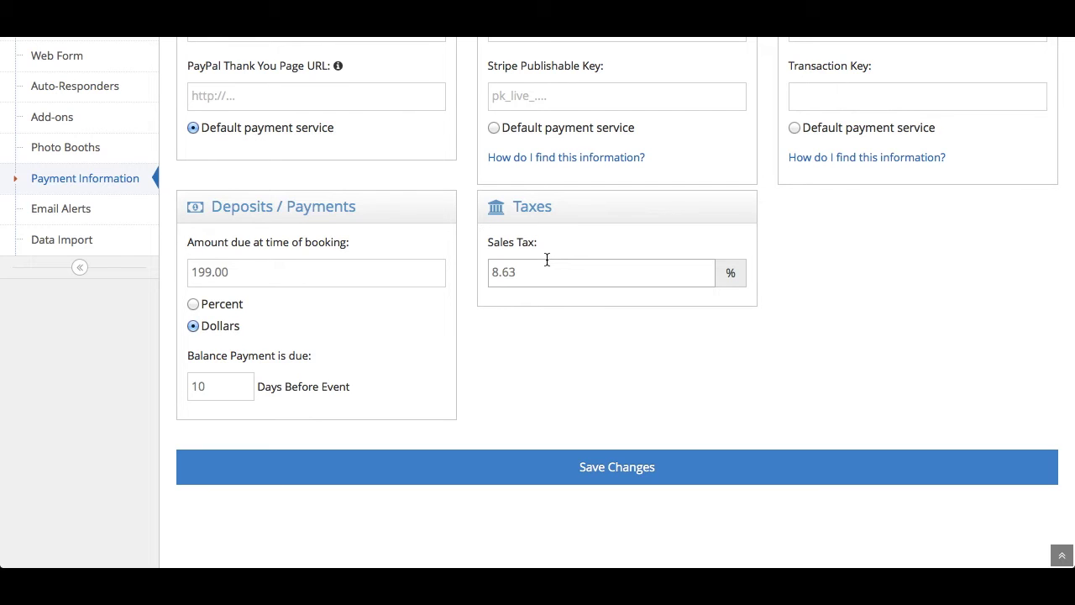
scroll(547, 260, "up", 5)
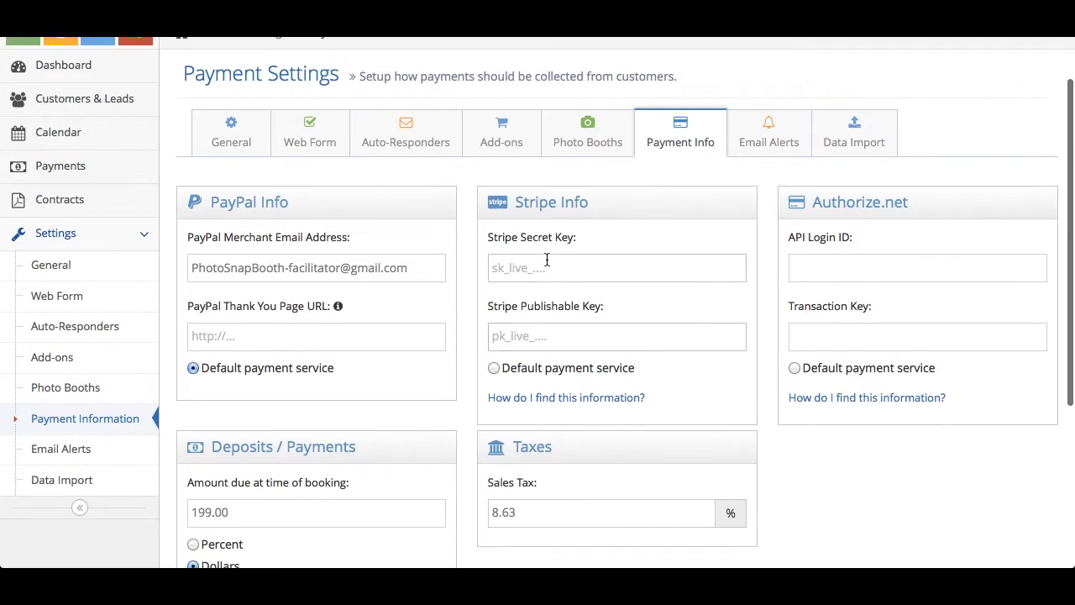
left_click(783, 187)
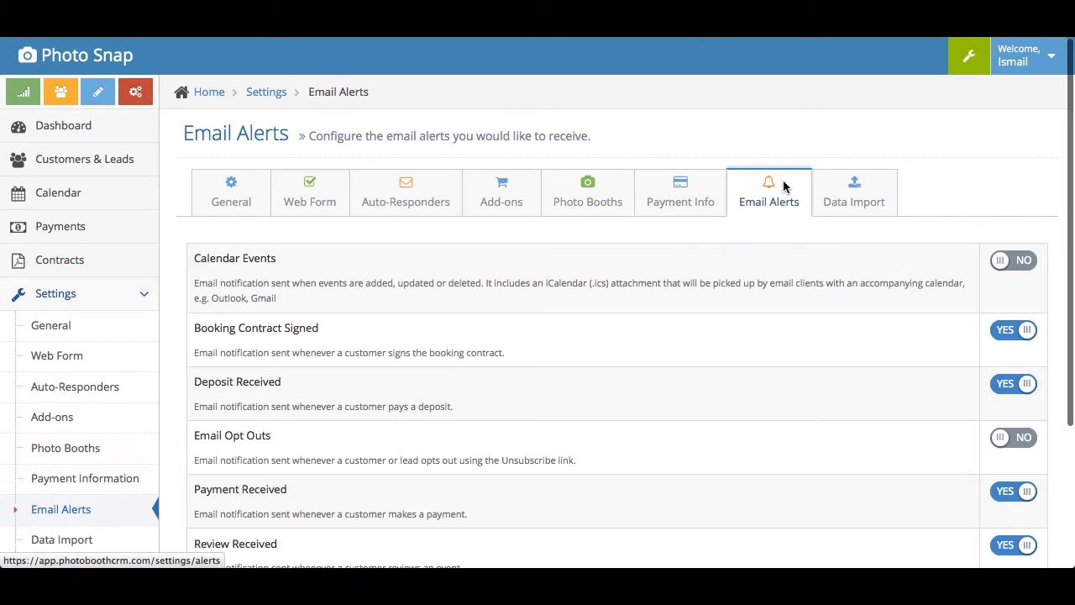
scroll(783, 187, "down", 1)
scroll(783, 187, "down", 1)
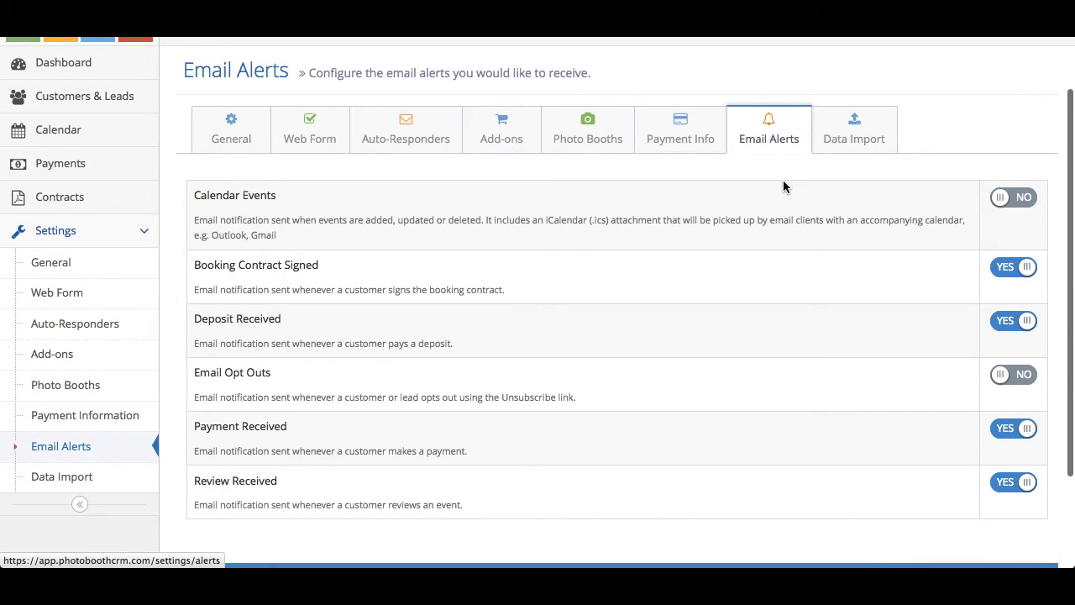
scroll(1004, 409, "down", 1)
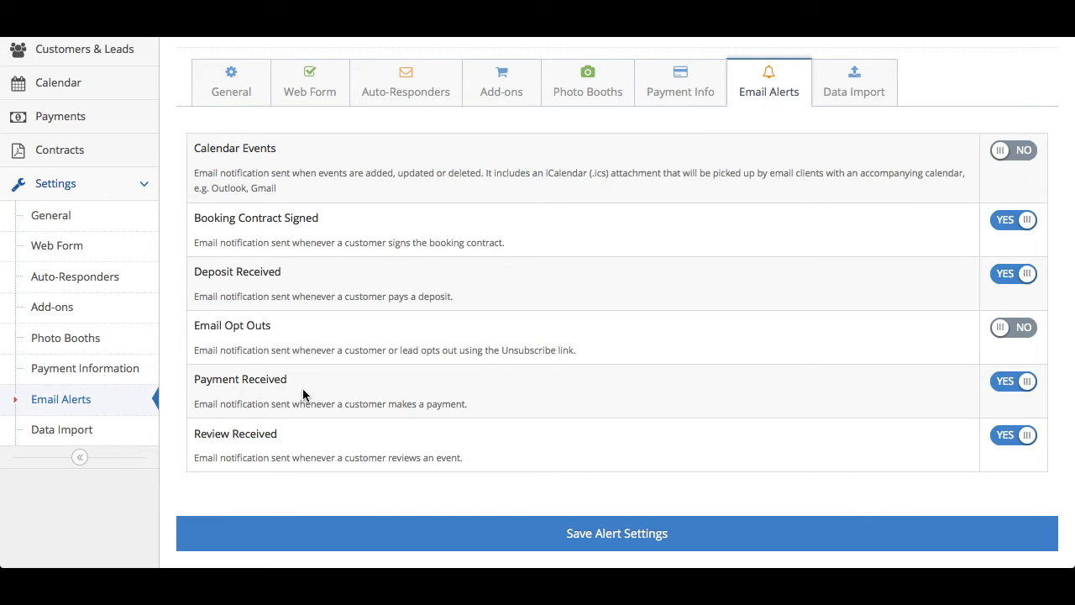
scroll(584, 240, "up", 2)
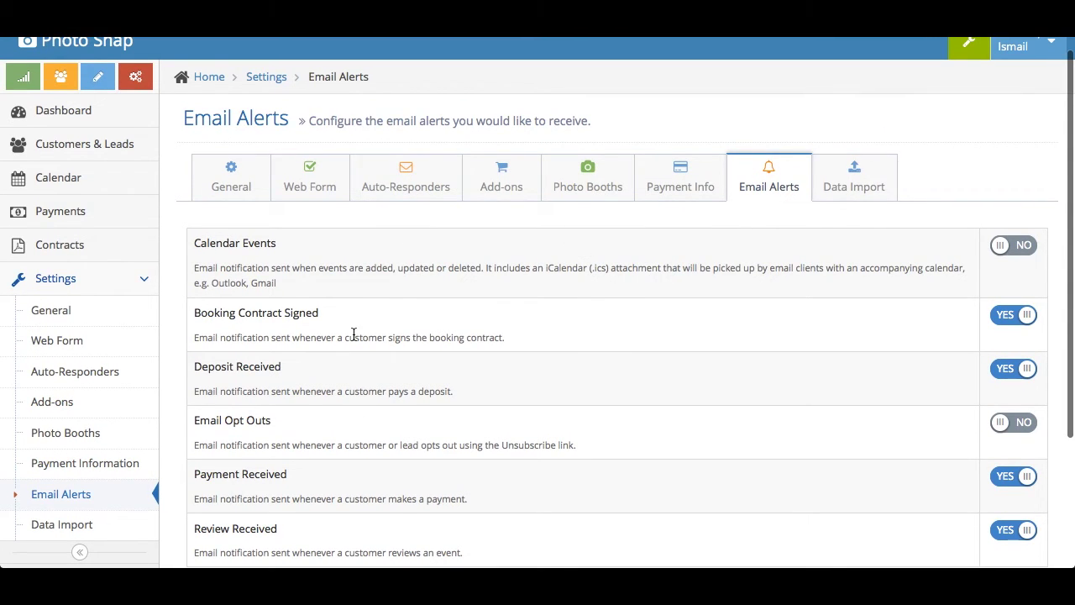
left_click(113, 257)
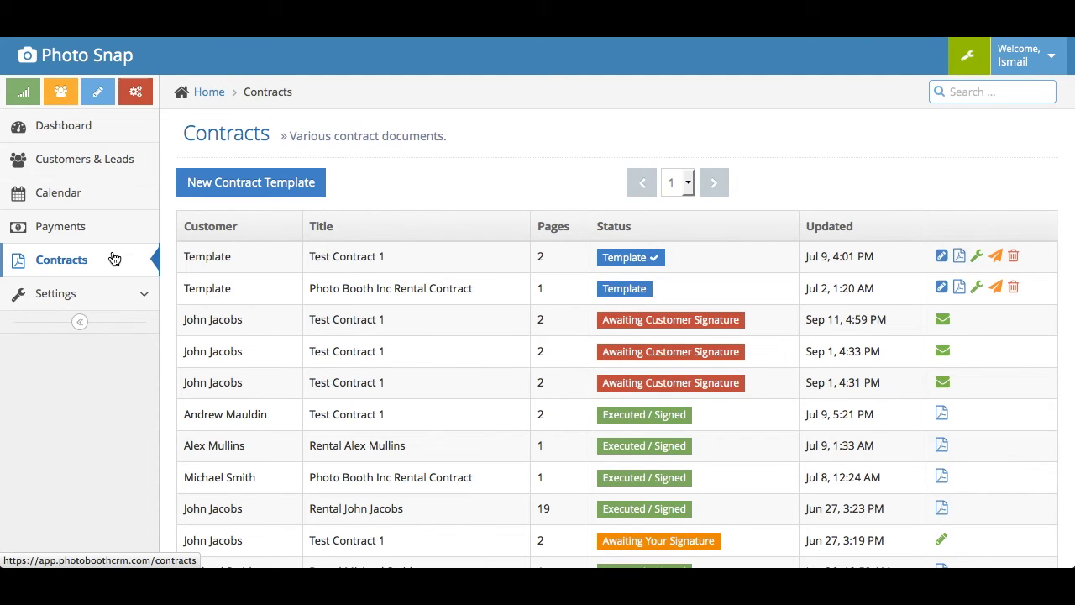
Preview the Test Contract 1 template as a 2-page PDF and return to the Contracts list.
left_click(958, 255)
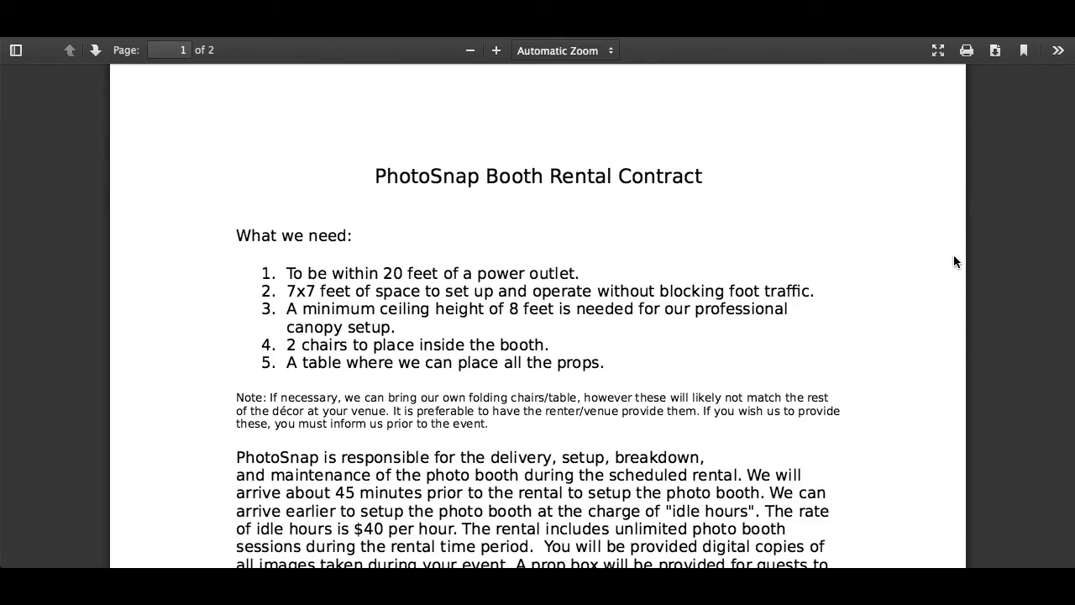
scroll(412, 305, "down", 20)
scroll(412, 311, "down", 4)
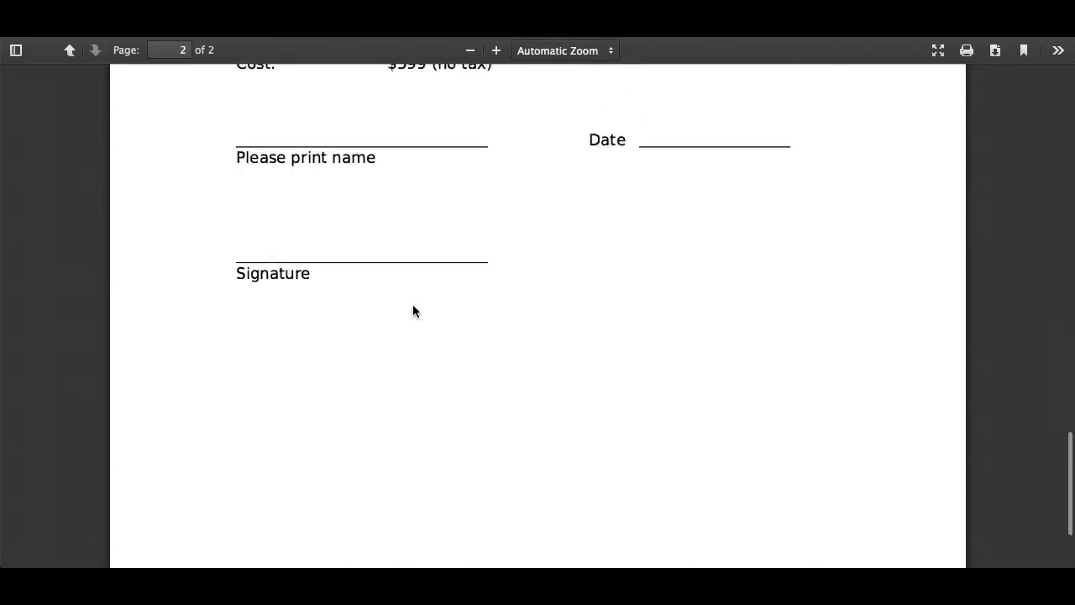
scroll(413, 311, "up", 2)
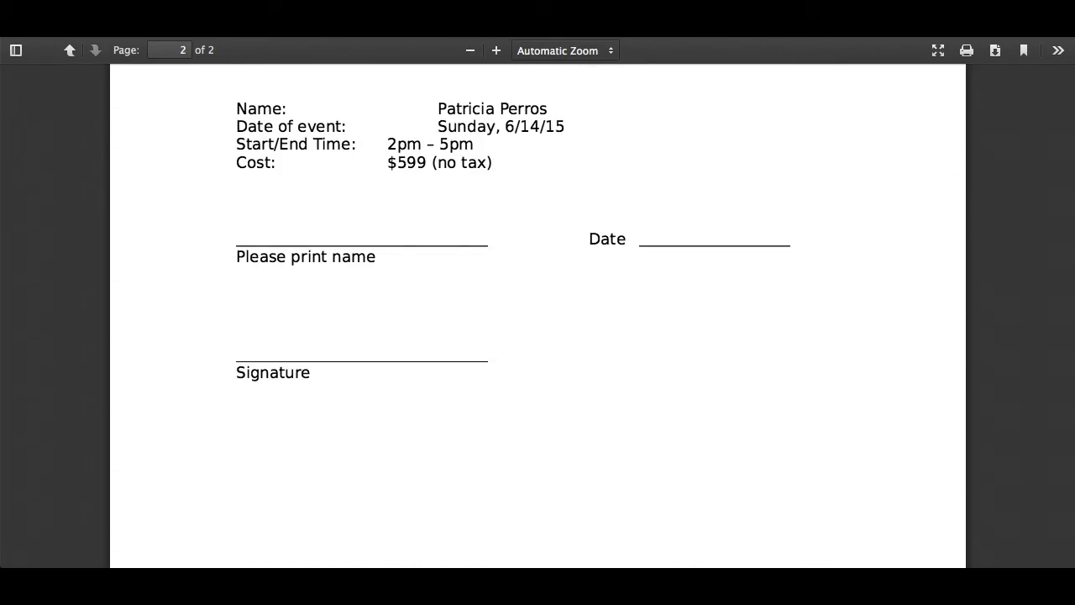
key("alt+Left")
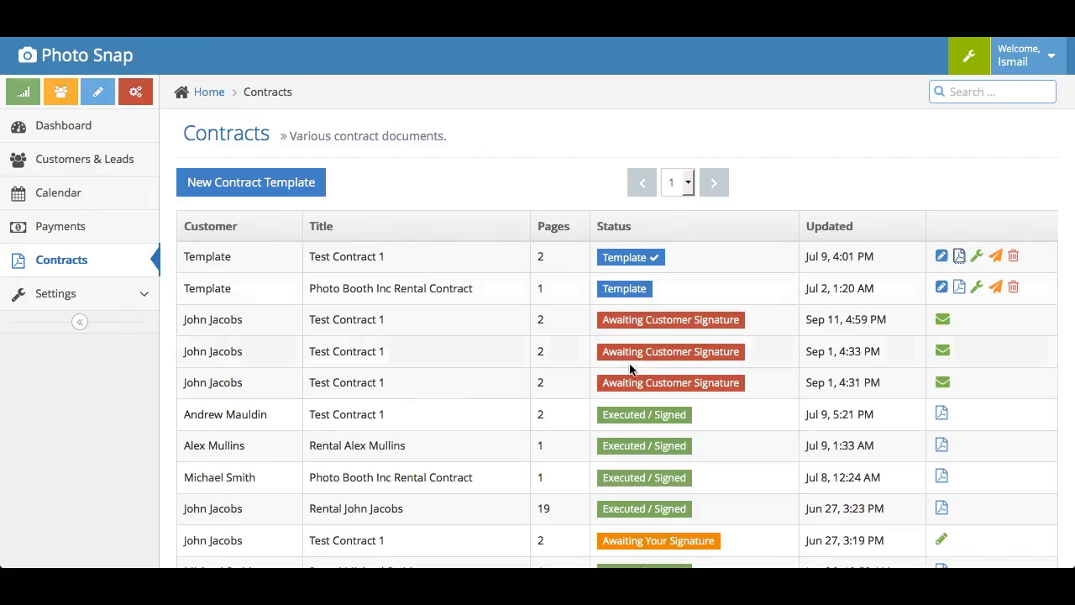
Open Test Contract 1 in the field editor, review its name, date and signature fields, and choose Merge Field.
left_click(977, 255)
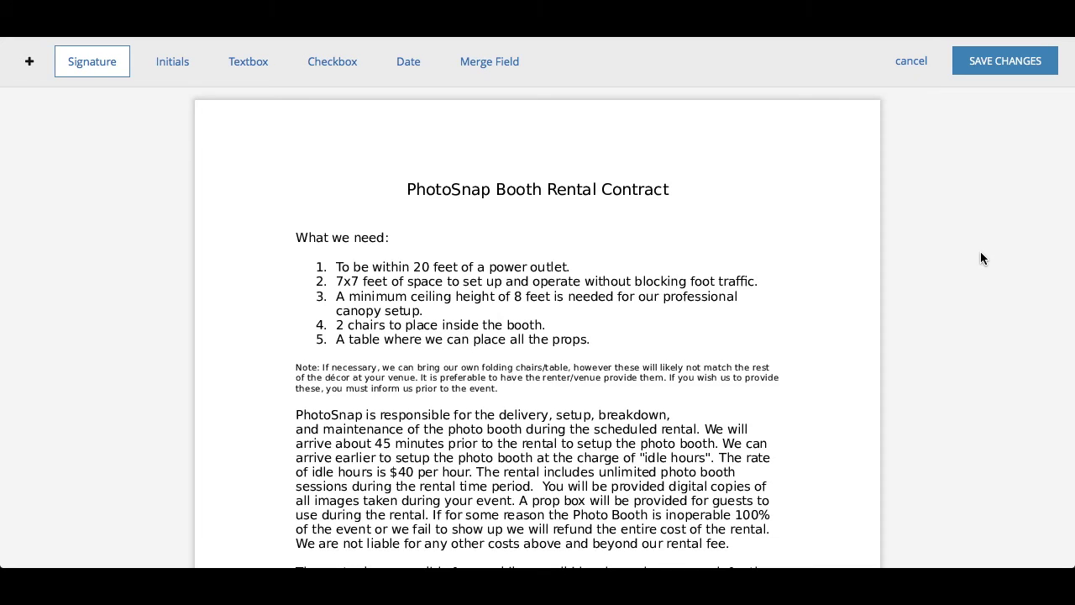
scroll(579, 249, "down", 12)
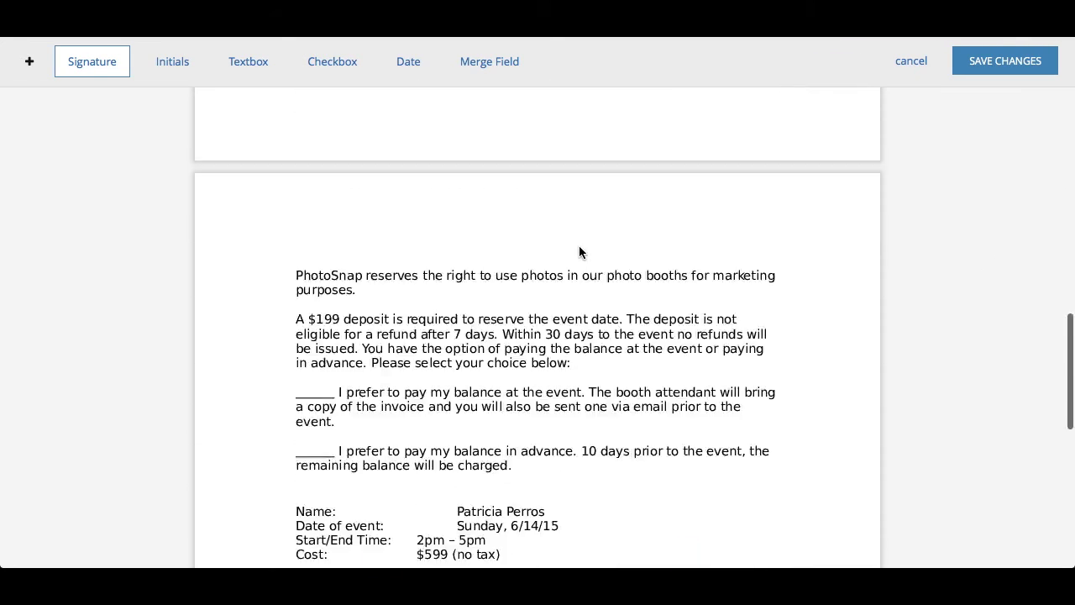
scroll(578, 249, "down", 5)
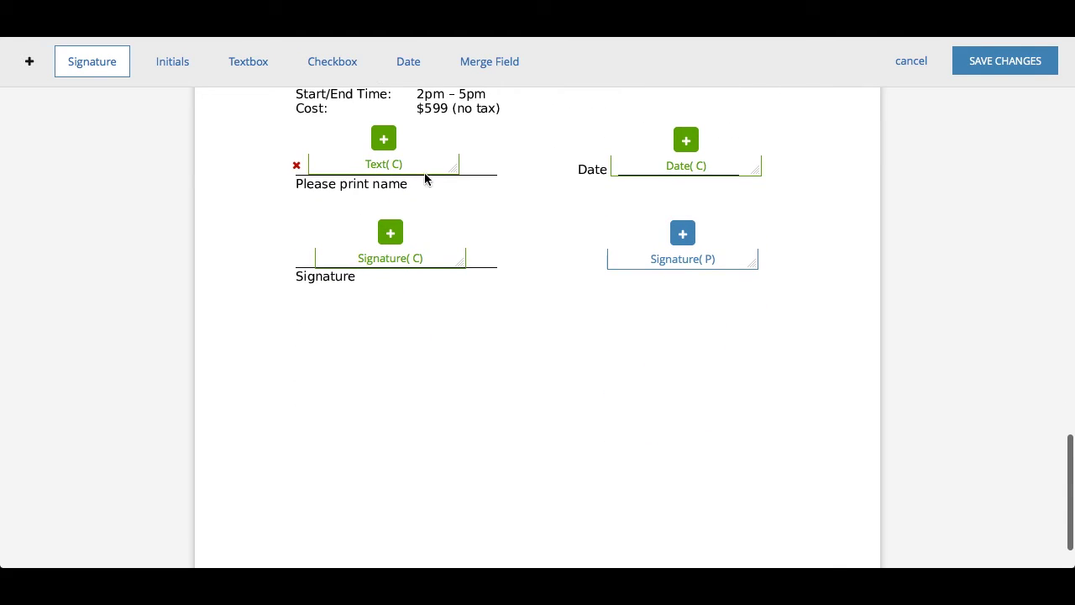
mouse_move(641, 163)
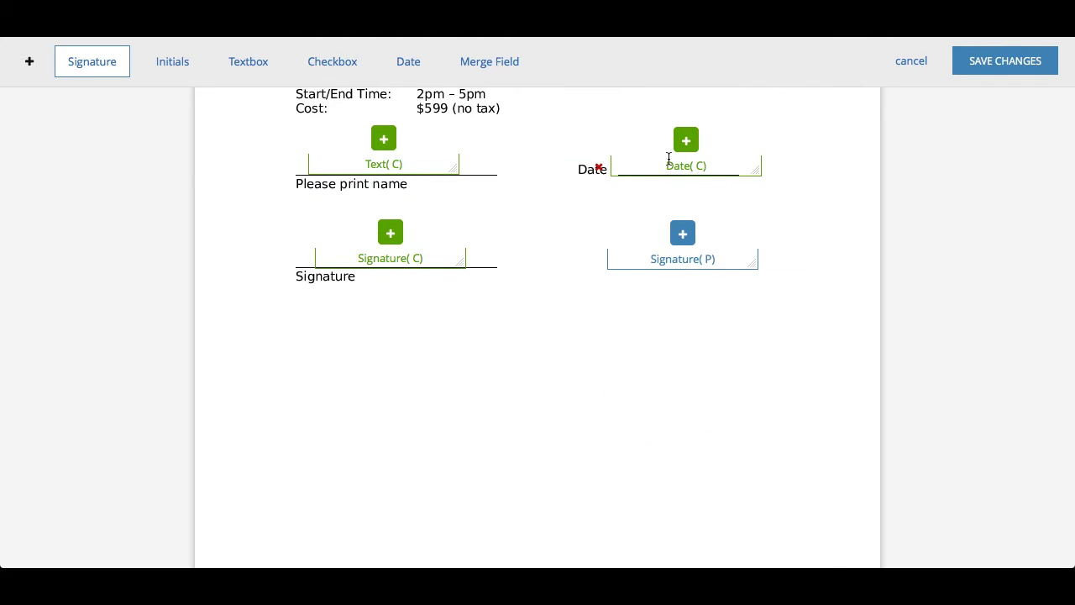
mouse_move(381, 166)
mouse_move(685, 176)
mouse_move(713, 271)
mouse_move(366, 254)
left_click(507, 68)
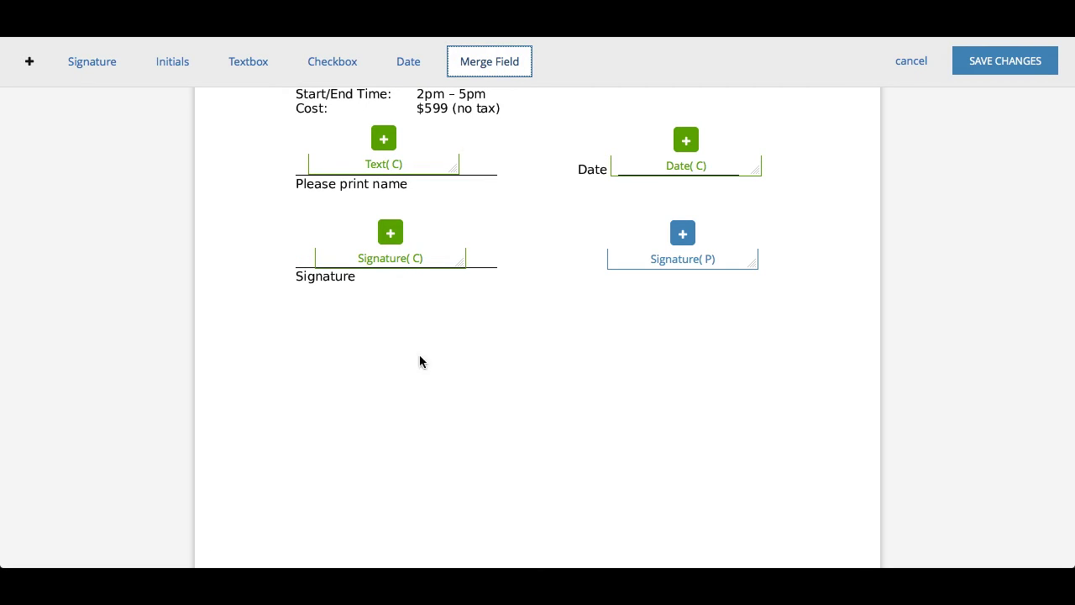
Place a new merge field on the contract and set it to First Name.
left_click(317, 371)
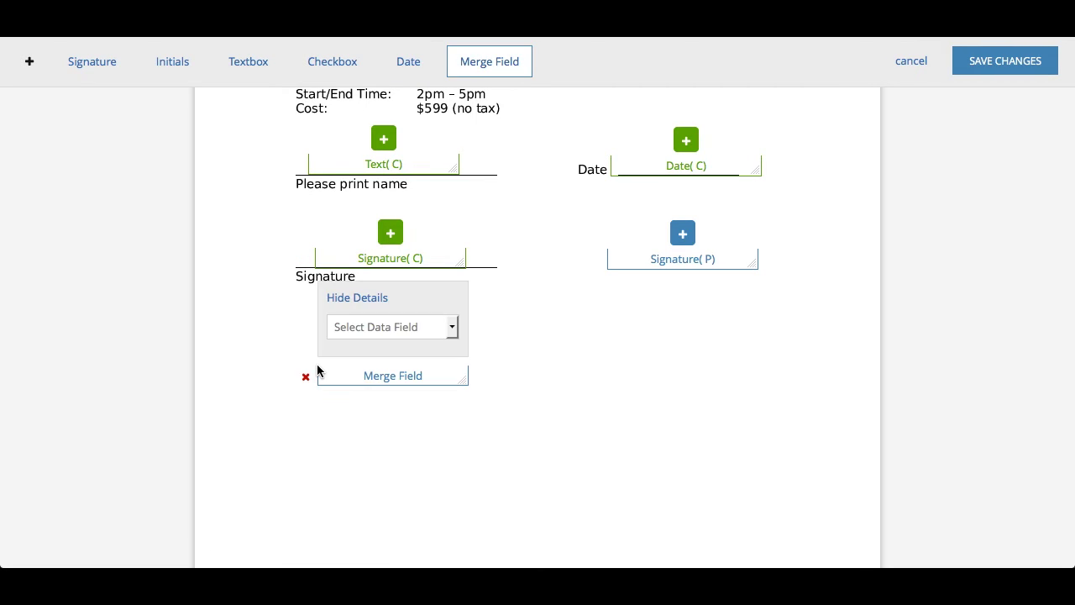
left_click(401, 328)
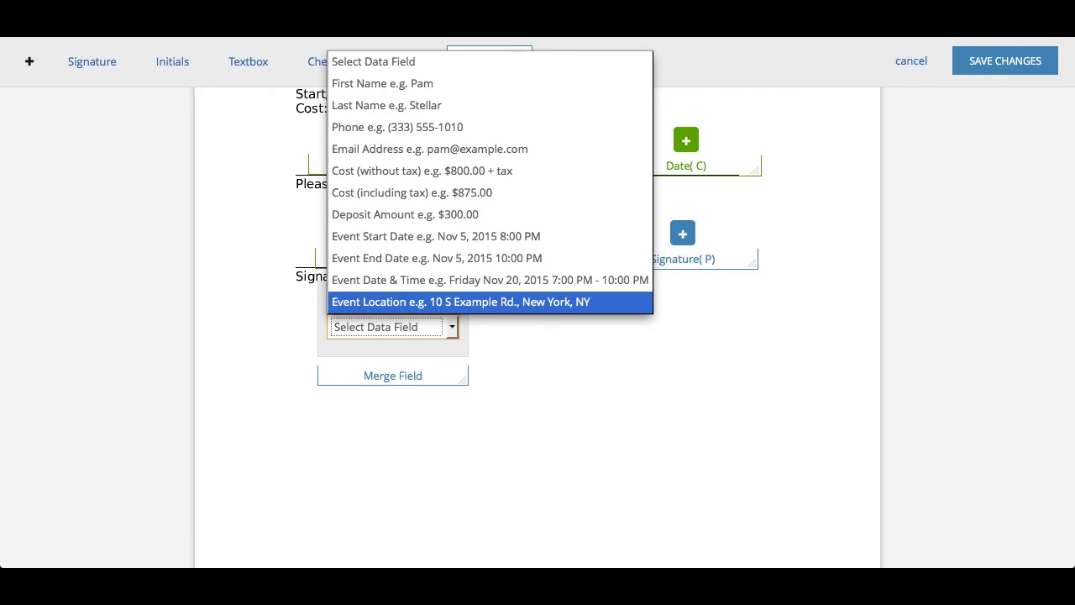
left_click(393, 83)
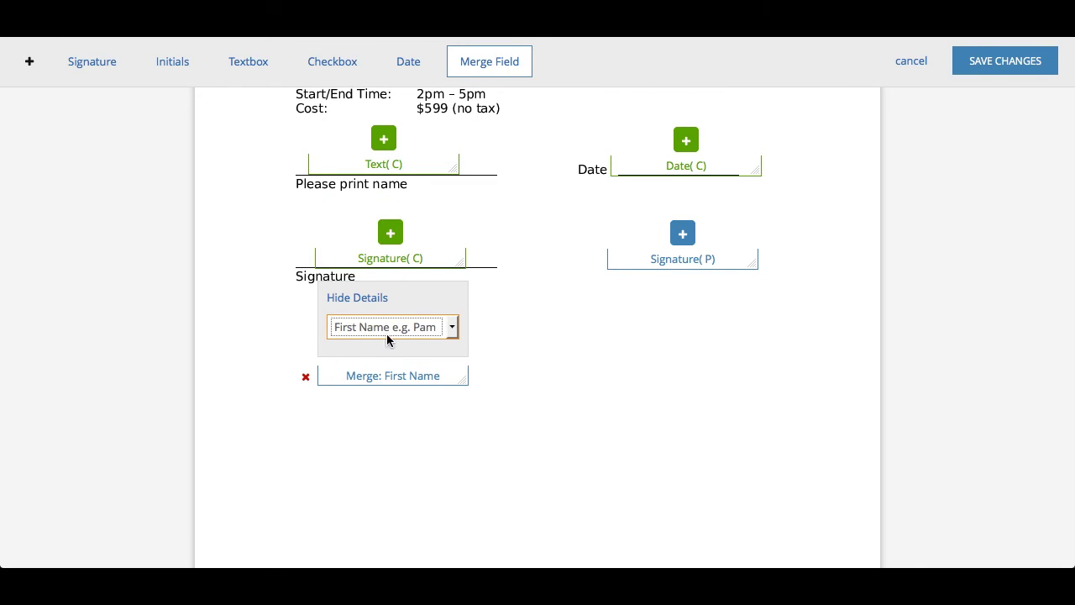
left_click(357, 298)
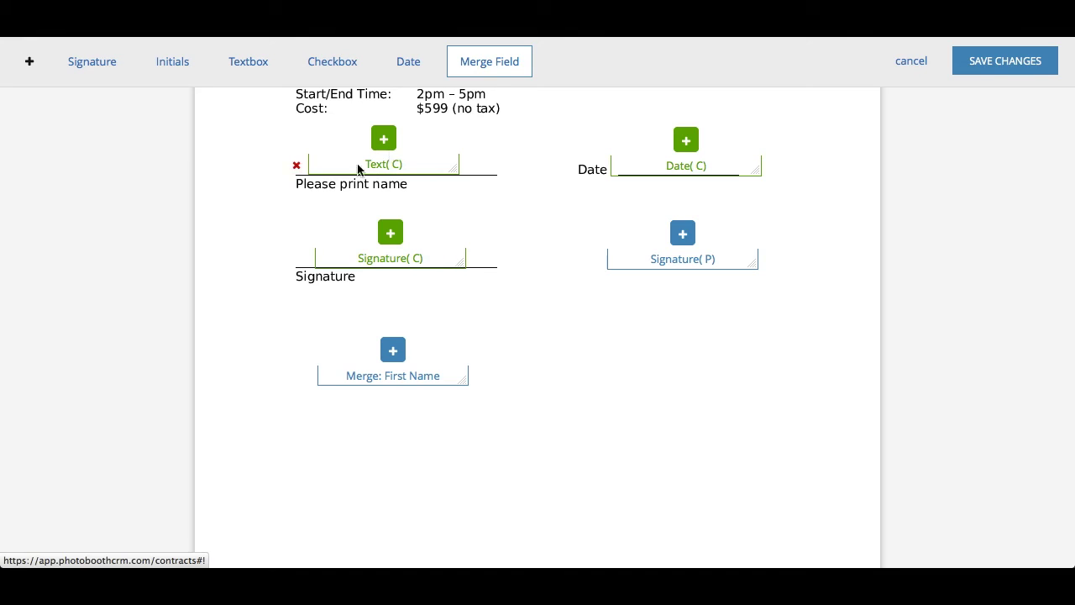
Delete the Text(C) field, move the First Name merge field onto the print-name line, and save.
left_click(296, 164)
left_click_drag(369, 377, 362, 165)
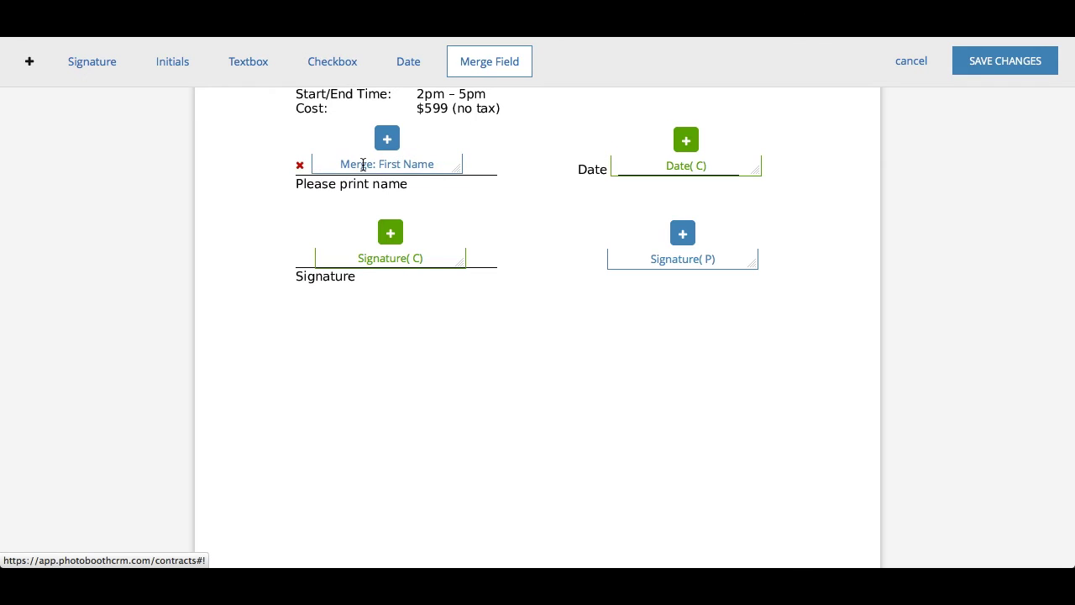
left_click(979, 52)
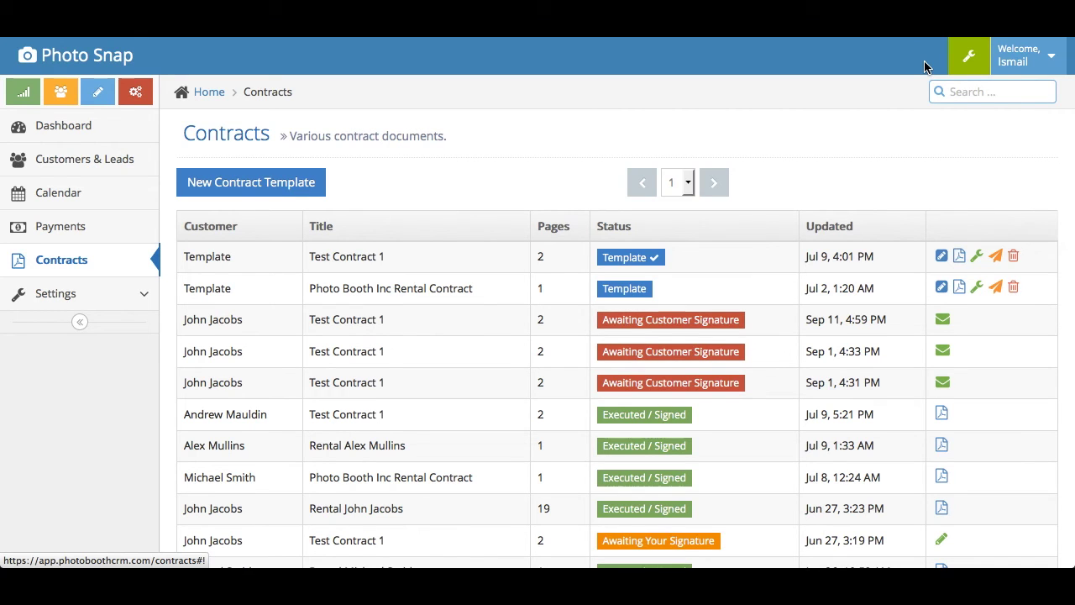
scroll(829, 241, "down", 1)
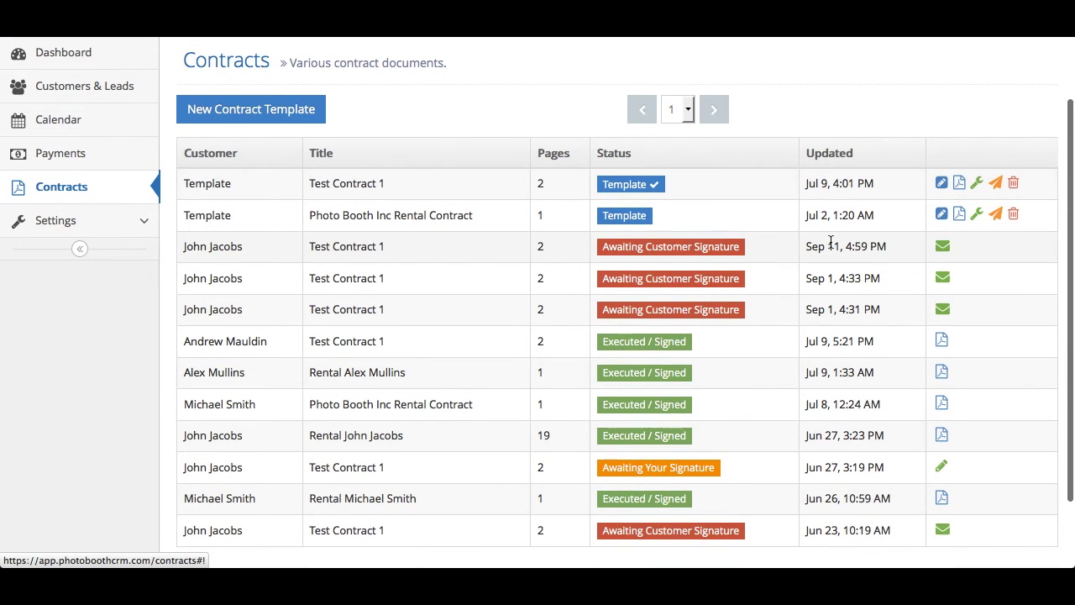
scroll(830, 241, "down", 1)
scroll(830, 241, "up", 2)
scroll(830, 241, "down", 2)
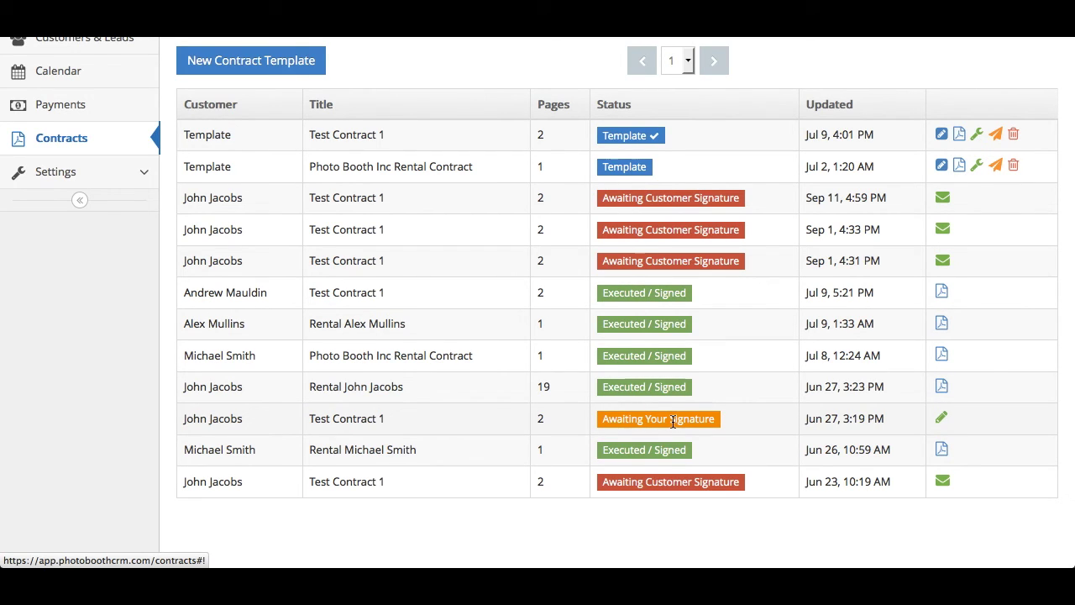
scroll(672, 421, "up", 3)
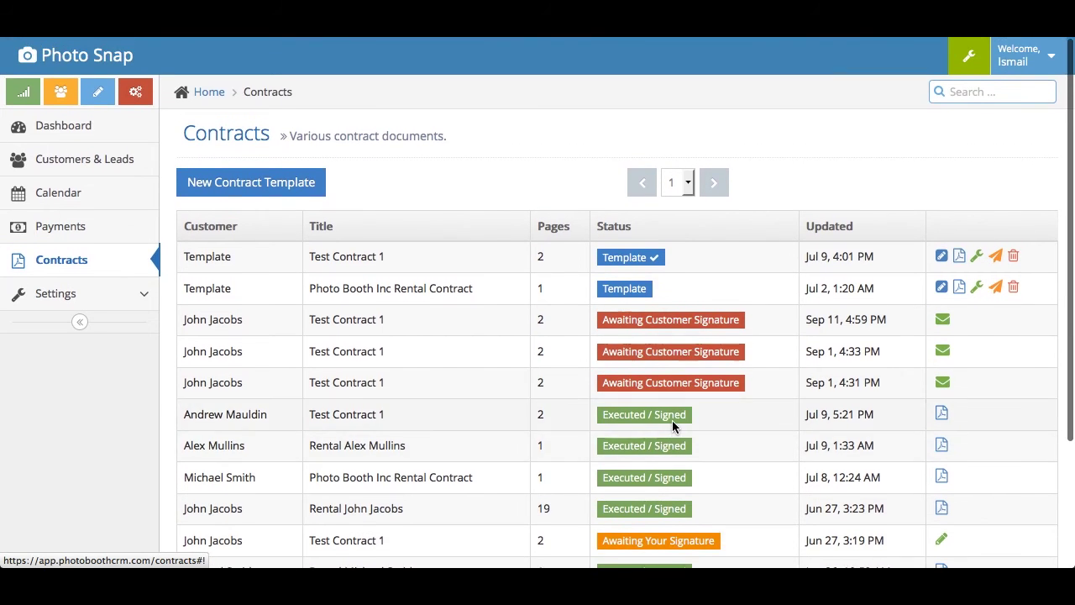
Filter the Customers & Leads list by a customer's name, clear the search, and start a new rental quote.
left_click(48, 167)
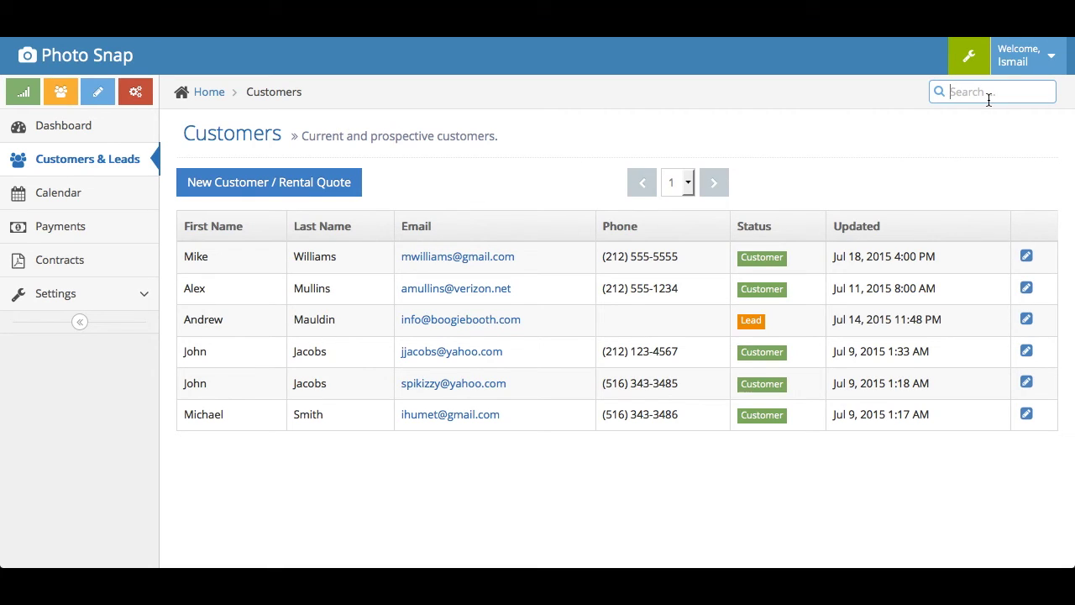
type("mike")
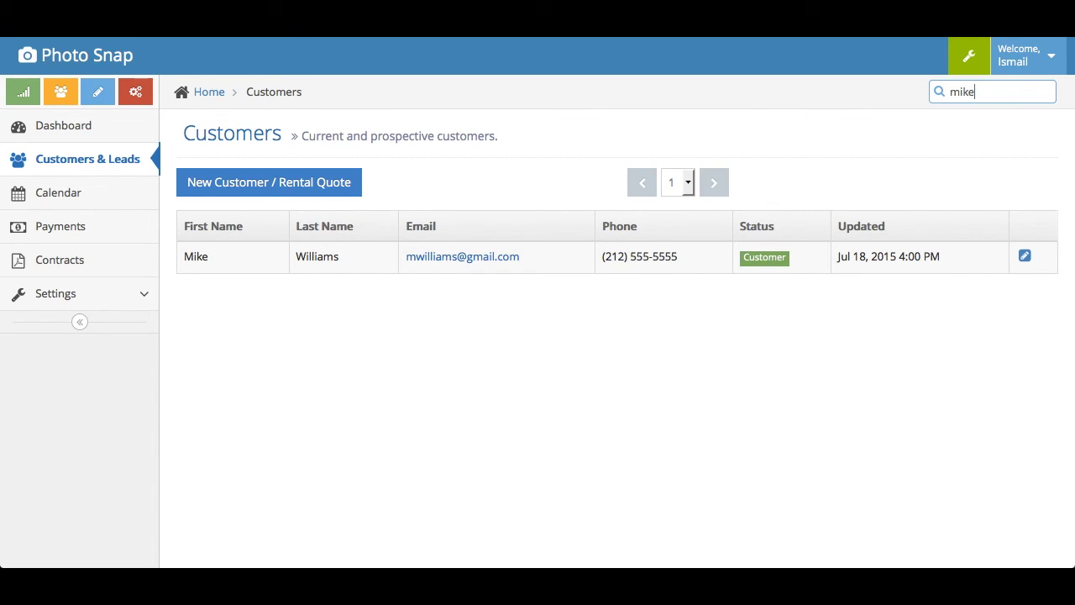
key("BackSpace")
key("BackSpace")
key("BackSpace")
key("BackSpace")
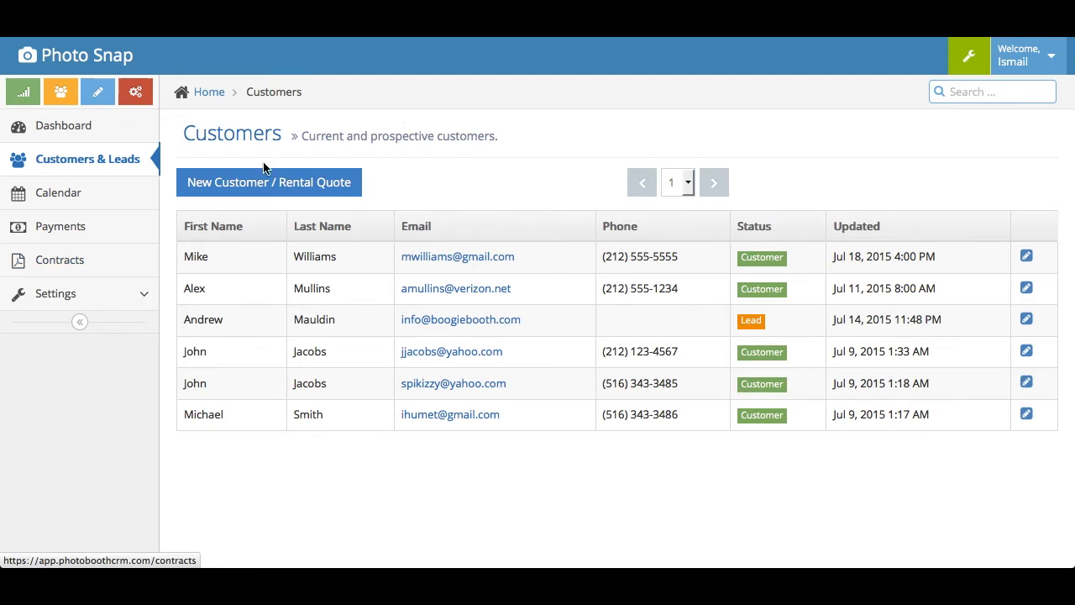
left_click(333, 176)
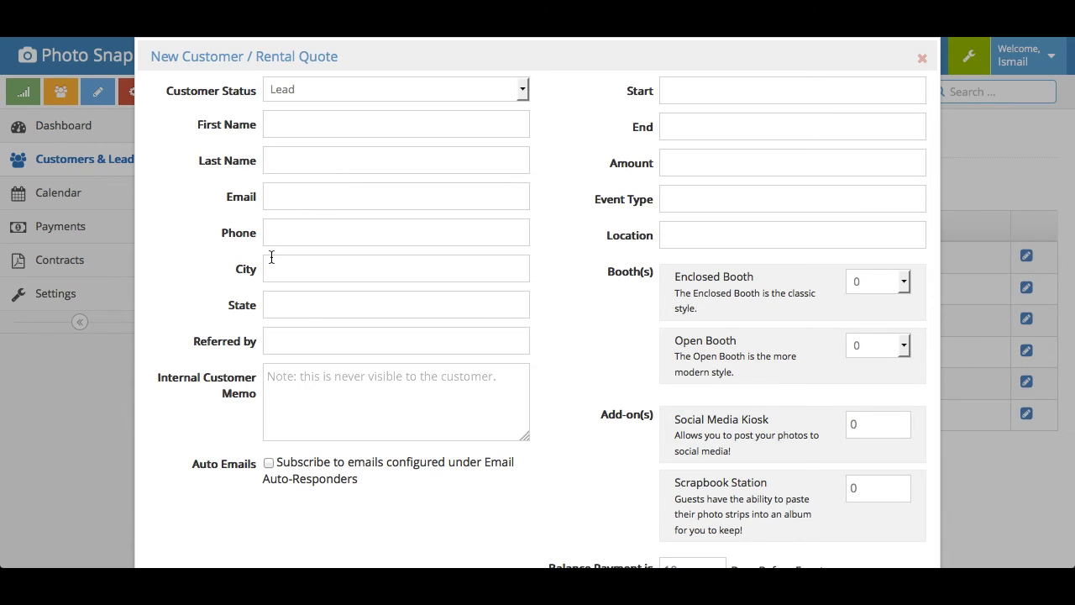
Set the quote's event start date and step through its Amount and Location fields.
left_click(688, 95)
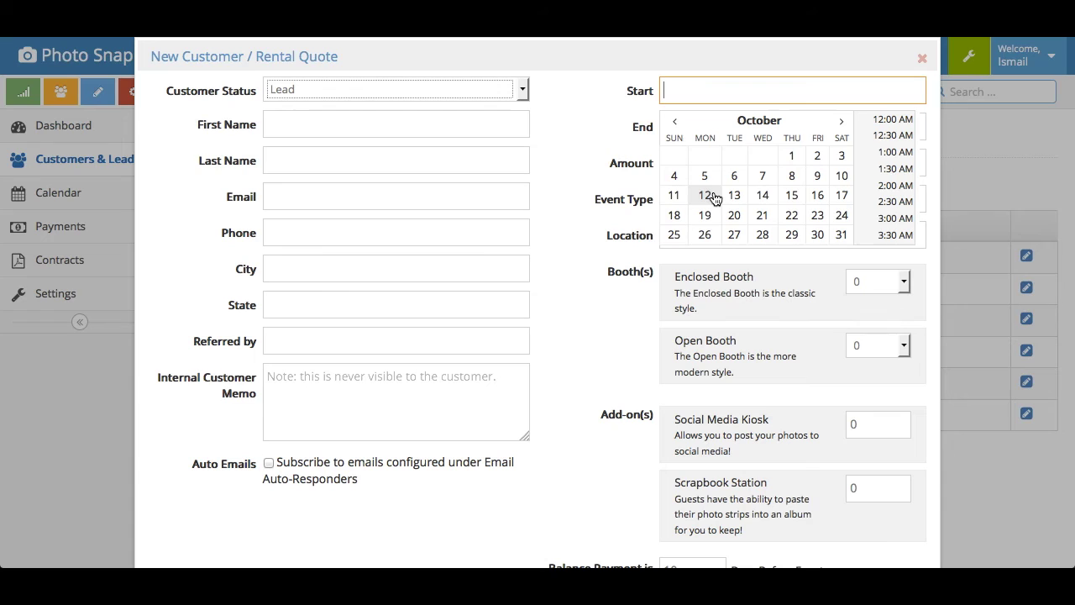
left_click(560, 126)
left_click(695, 167)
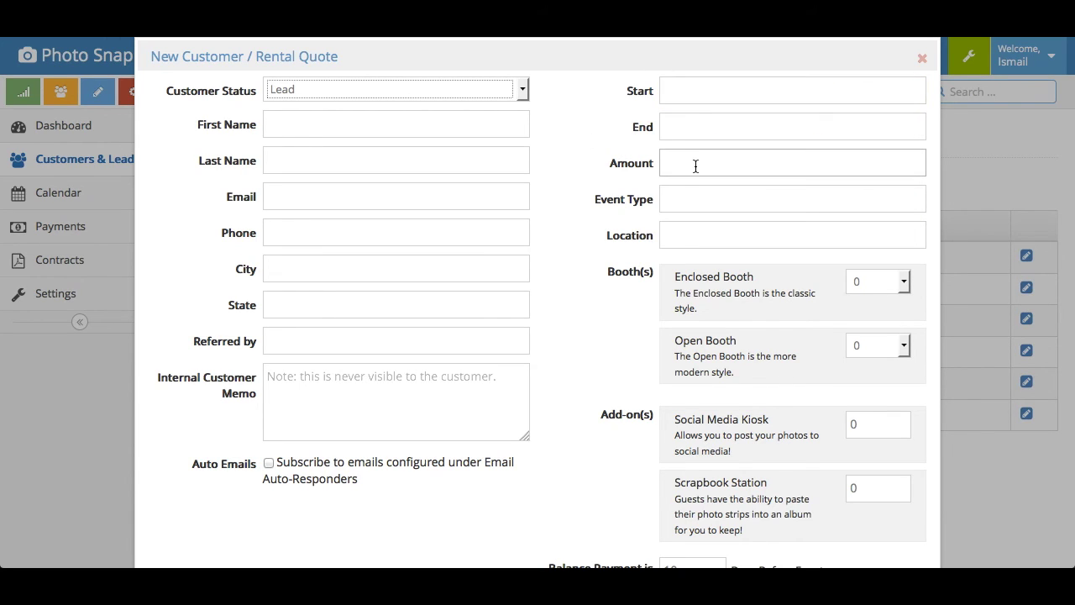
left_click(724, 243)
left_click(737, 269)
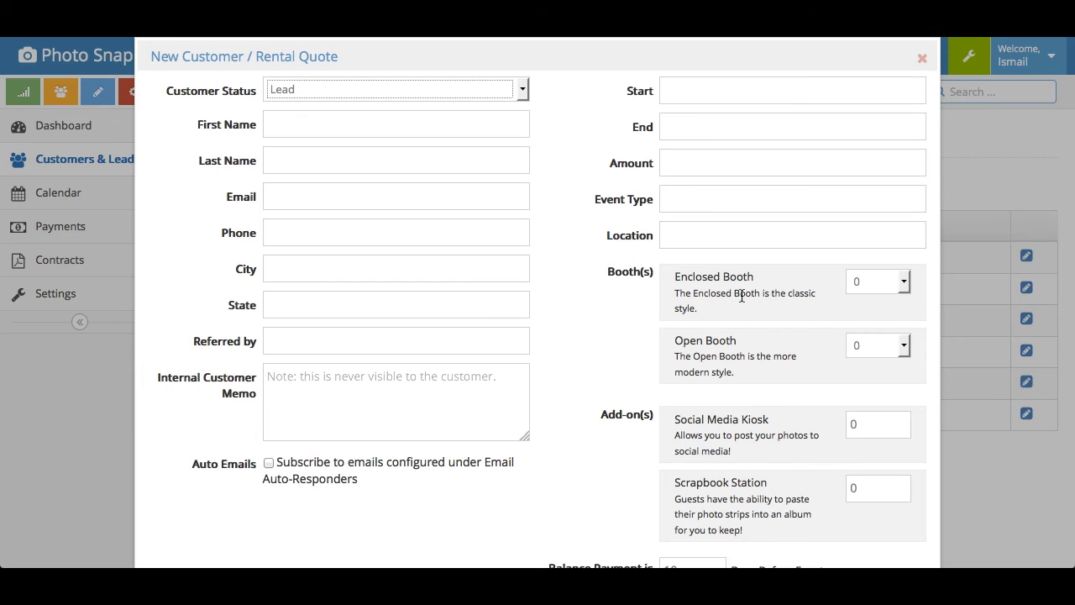
scroll(741, 302, "down", 2)
left_click(872, 157)
left_click(755, 271)
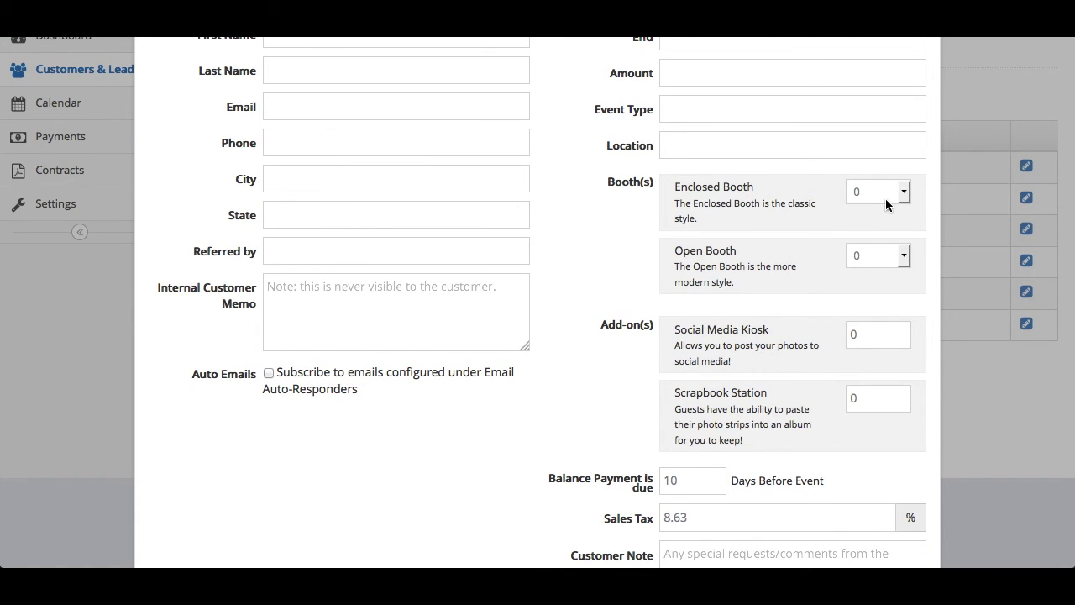
Edit the balance payment due days, then cancel the rental quote without saving.
scroll(618, 290, "down", 2)
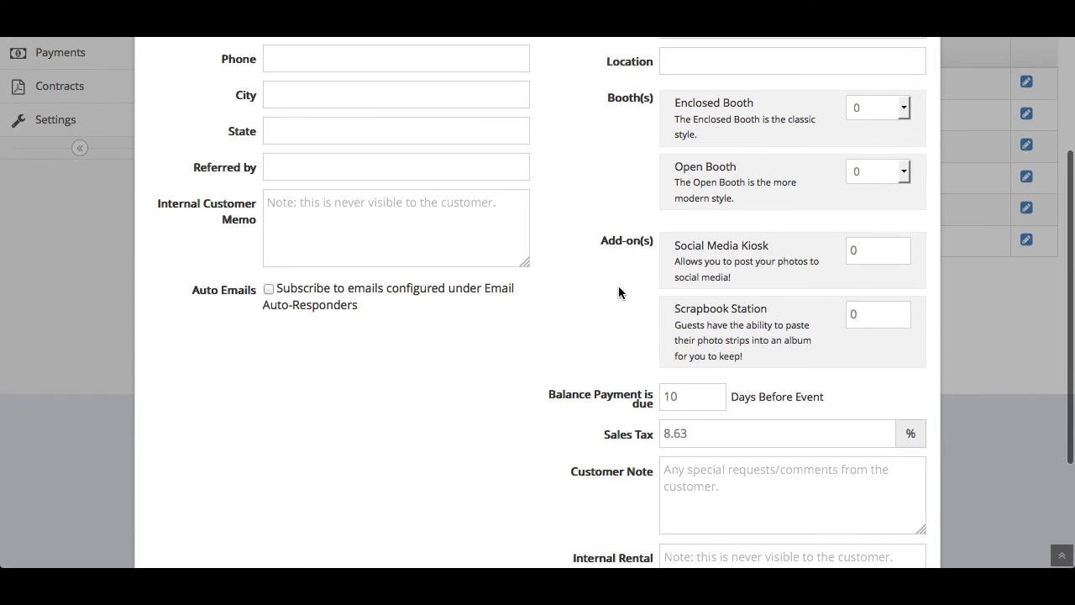
scroll(619, 290, "down", 2)
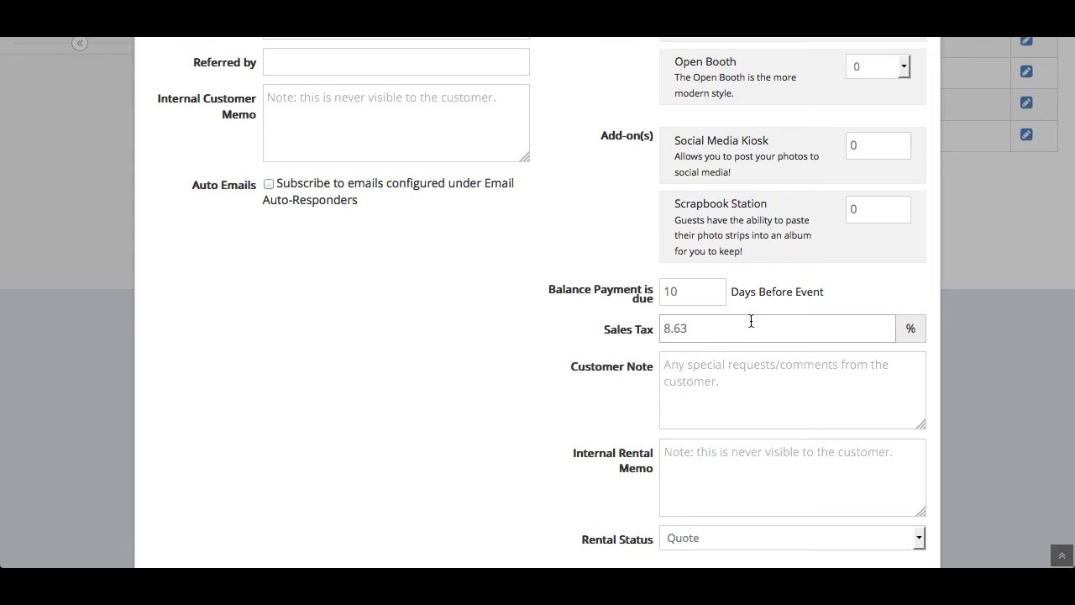
left_click(689, 291)
scroll(471, 319, "down", 1)
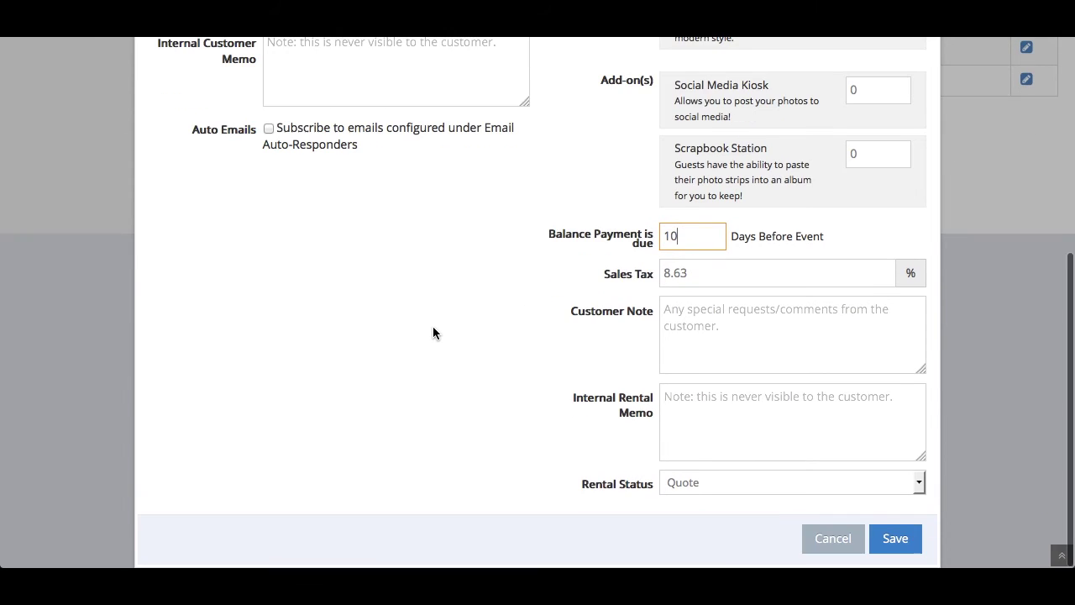
left_click(821, 545)
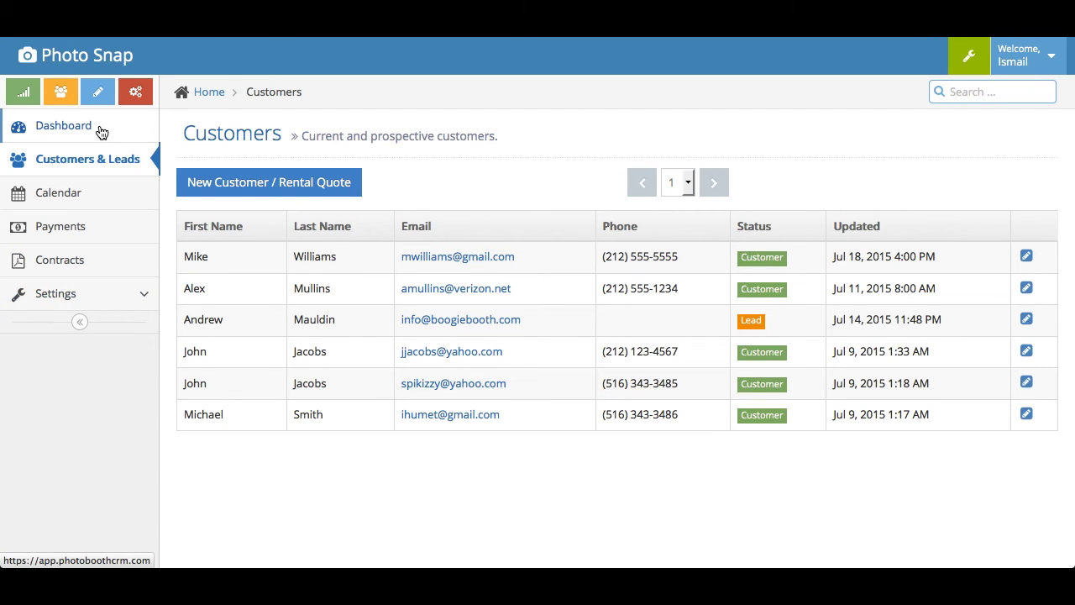
Open the Calendar and go back three months to July 2015, showing three rentals.
left_click(57, 193)
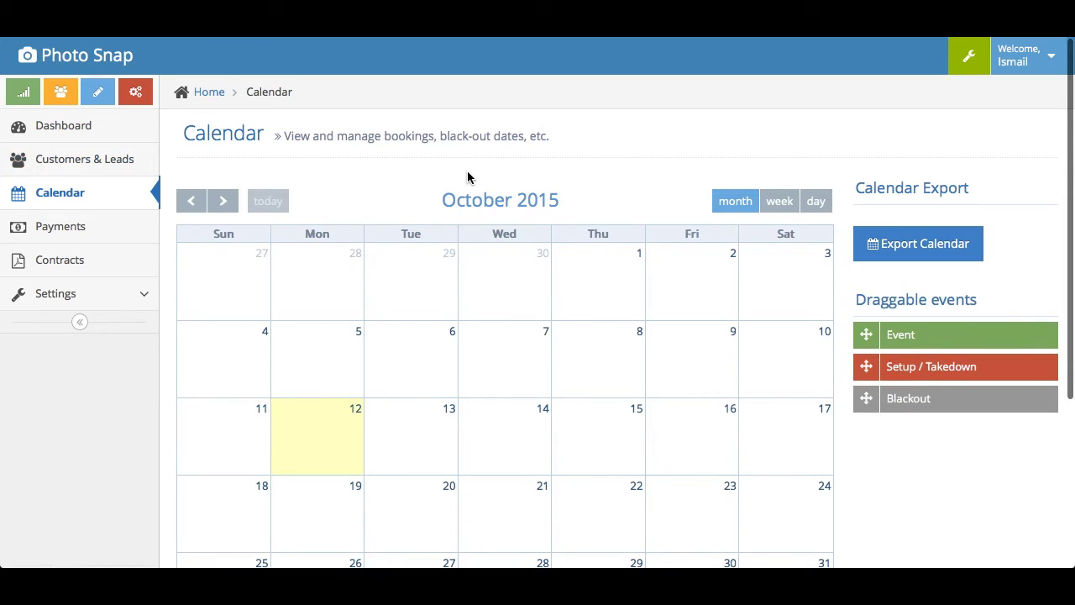
scroll(467, 177, "down", 3)
scroll(467, 177, "up", 1)
left_click(188, 102)
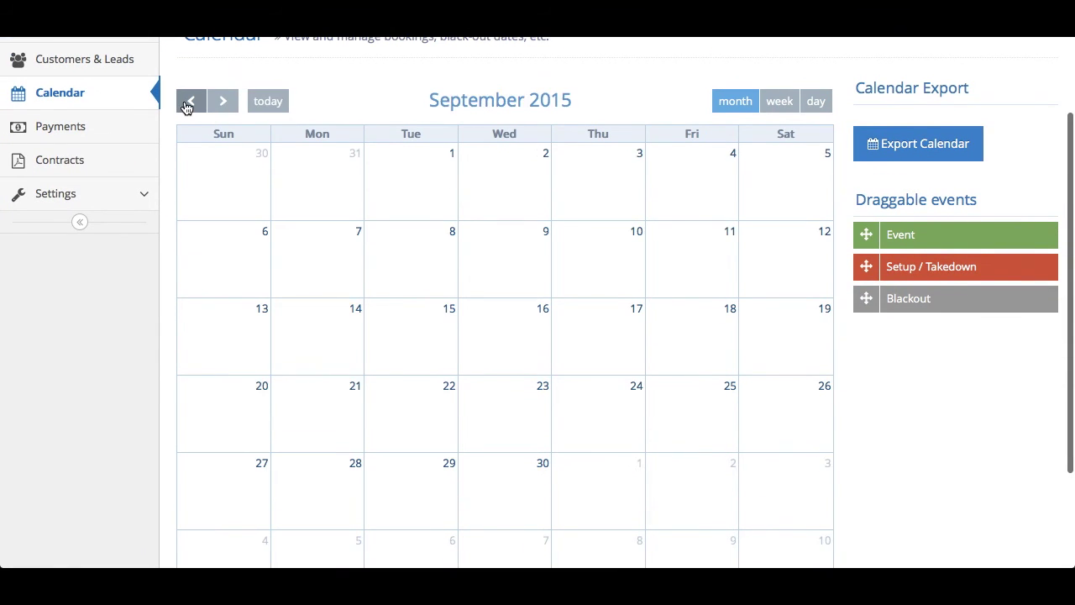
left_click(188, 102)
left_click(188, 101)
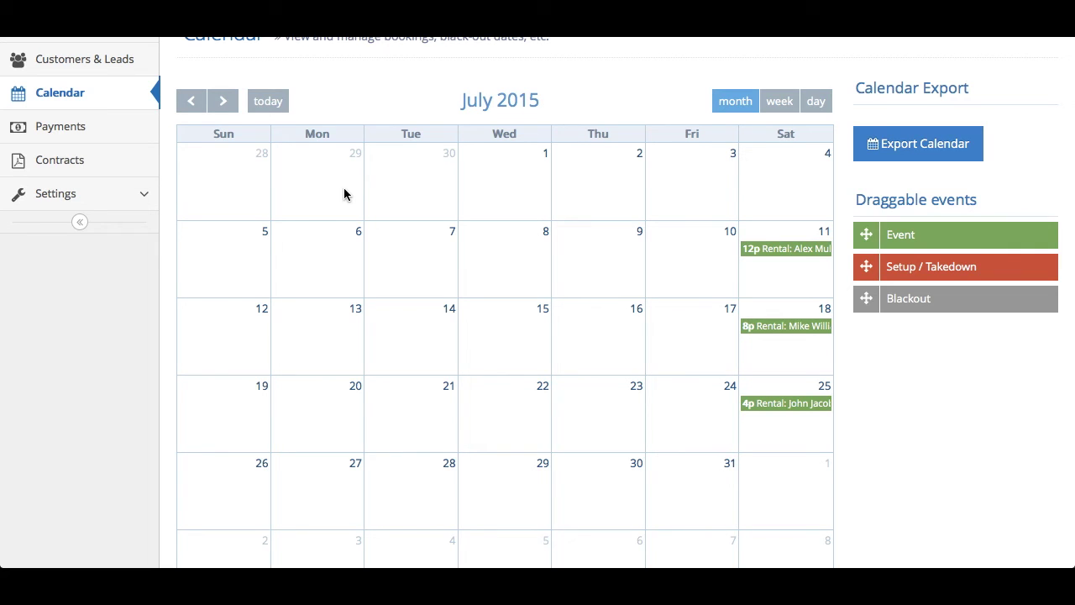
left_click(783, 248)
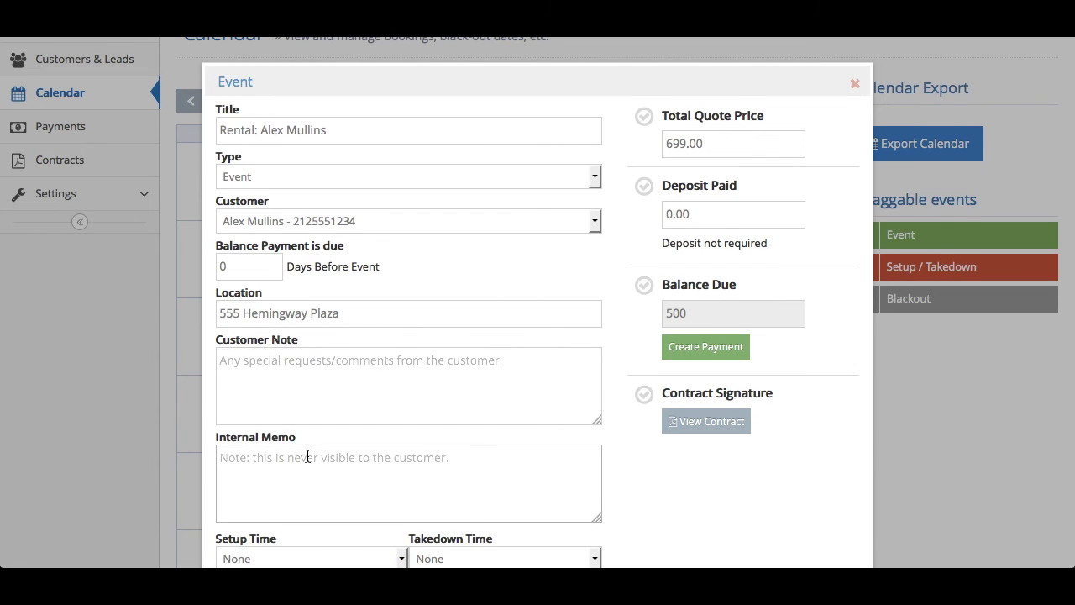
scroll(302, 454, "down", 2)
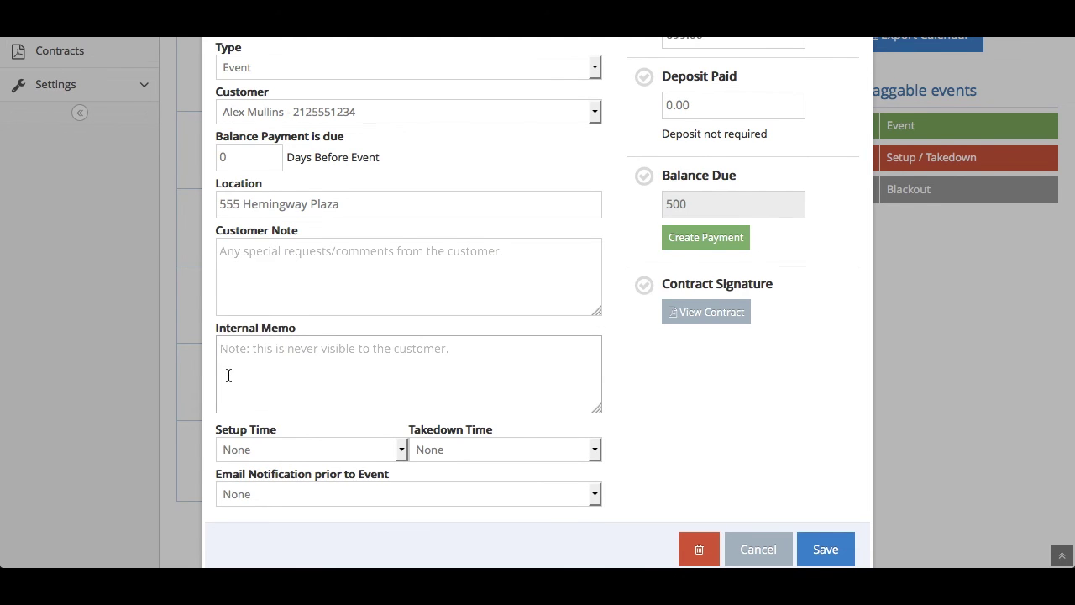
scroll(256, 374, "down", 1)
left_click(335, 476)
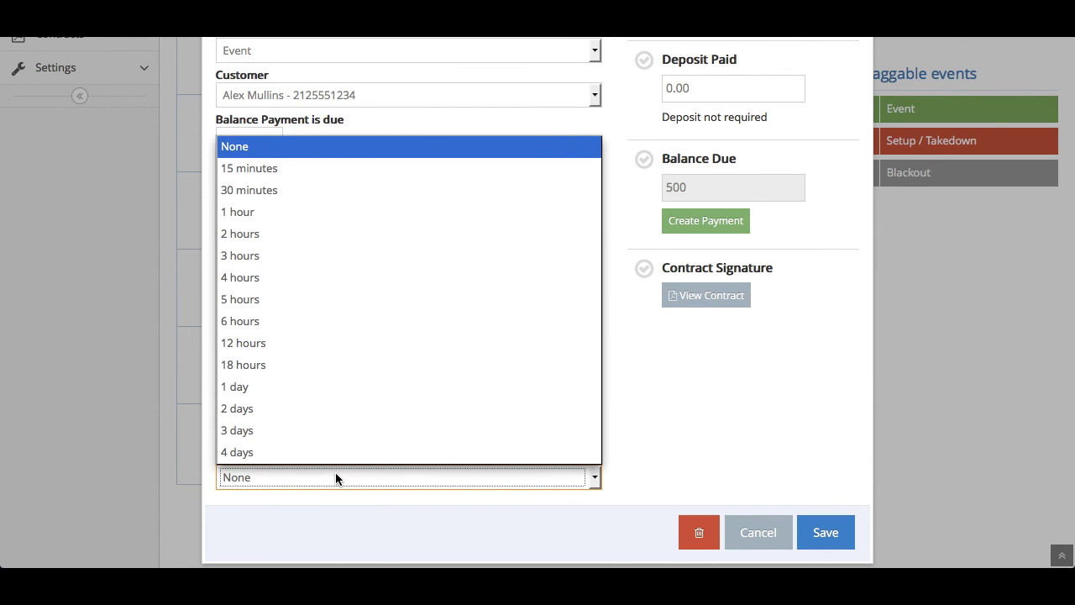
left_click(853, 418)
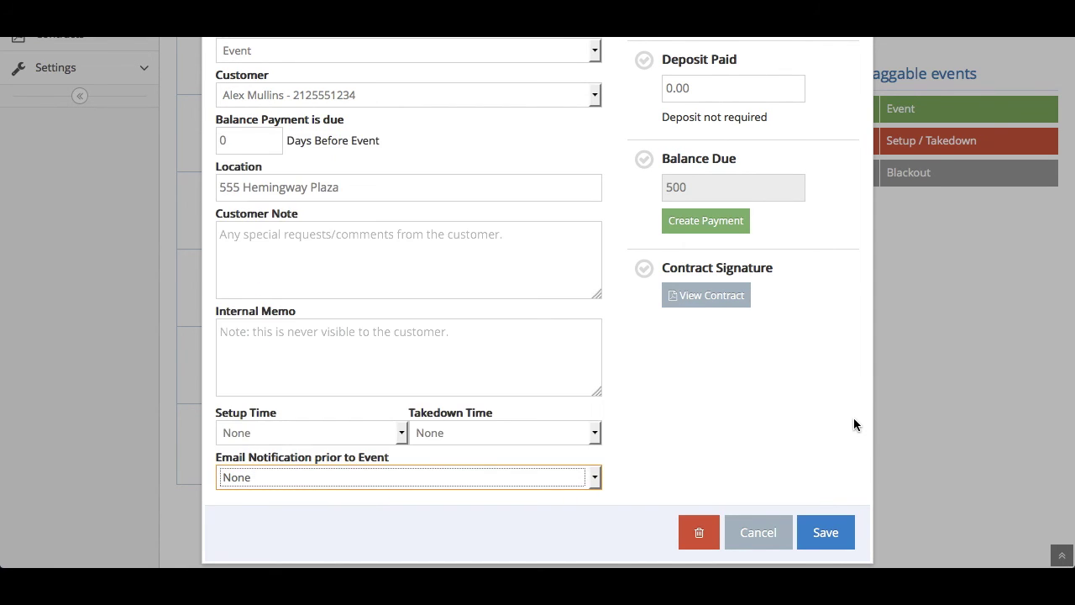
scroll(853, 418, "up", 3)
scroll(853, 418, "down", 3)
left_click(756, 530)
scroll(586, 233, "up", 3)
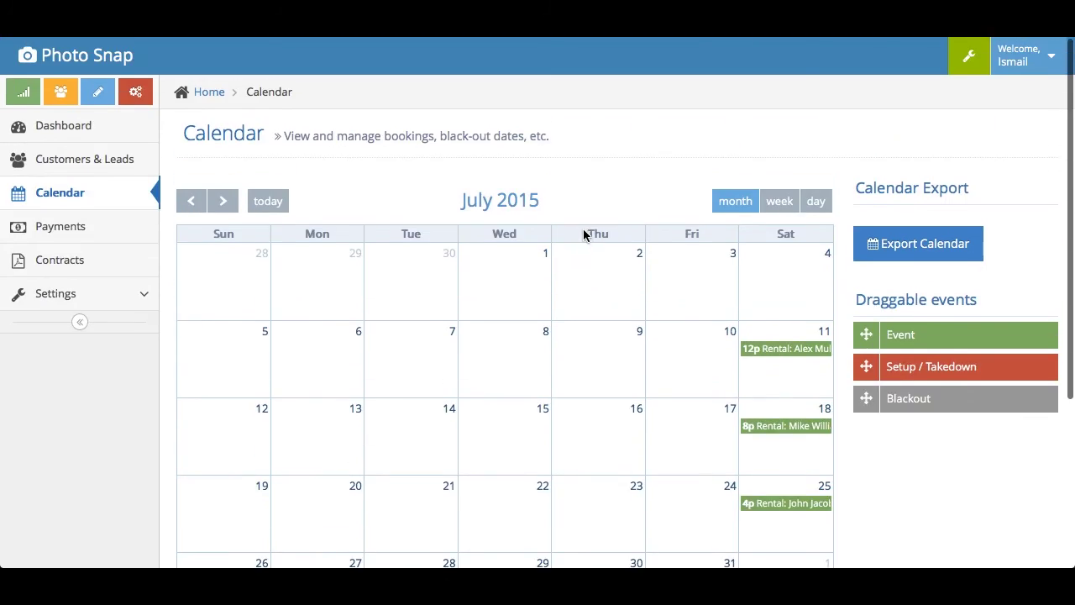
Open the Dashboard to see pending contracts, past-due customers and the monthly snapshot.
left_click(97, 136)
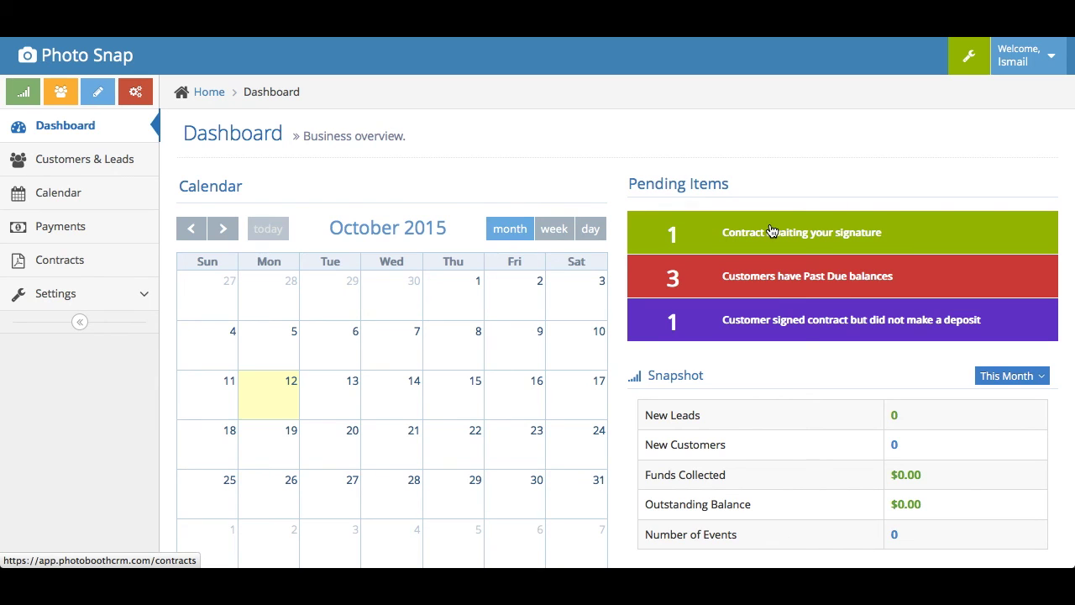
scroll(771, 231, "down", 2)
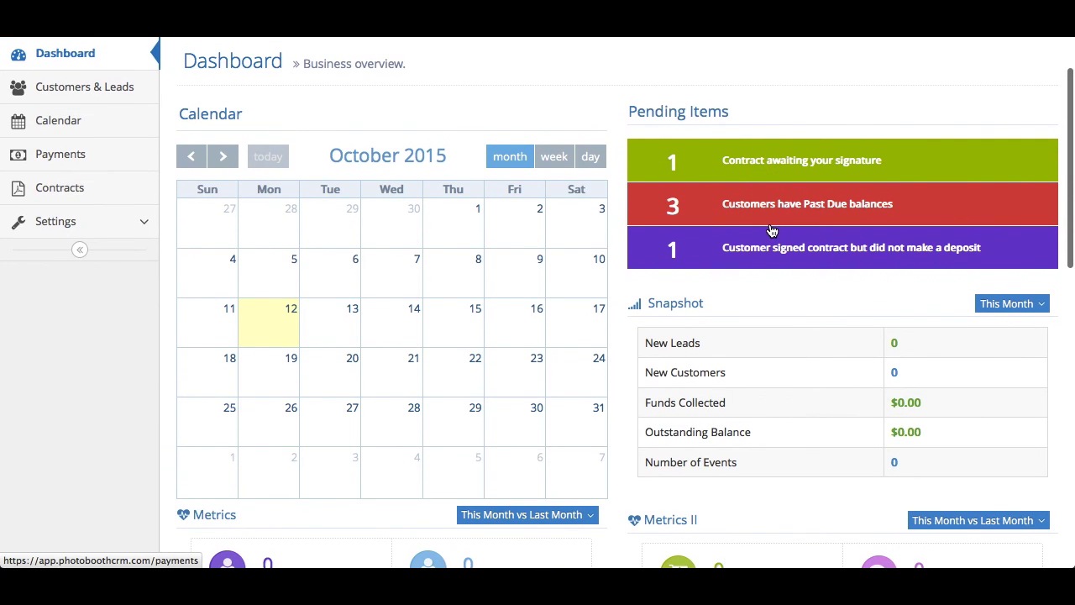
scroll(771, 231, "down", 1)
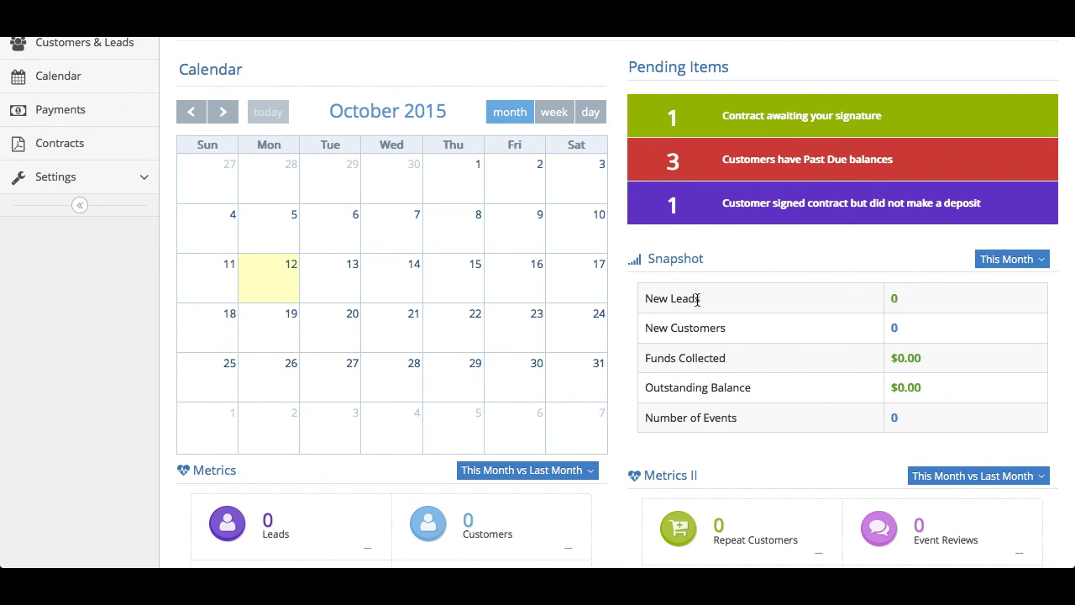
left_click(995, 260)
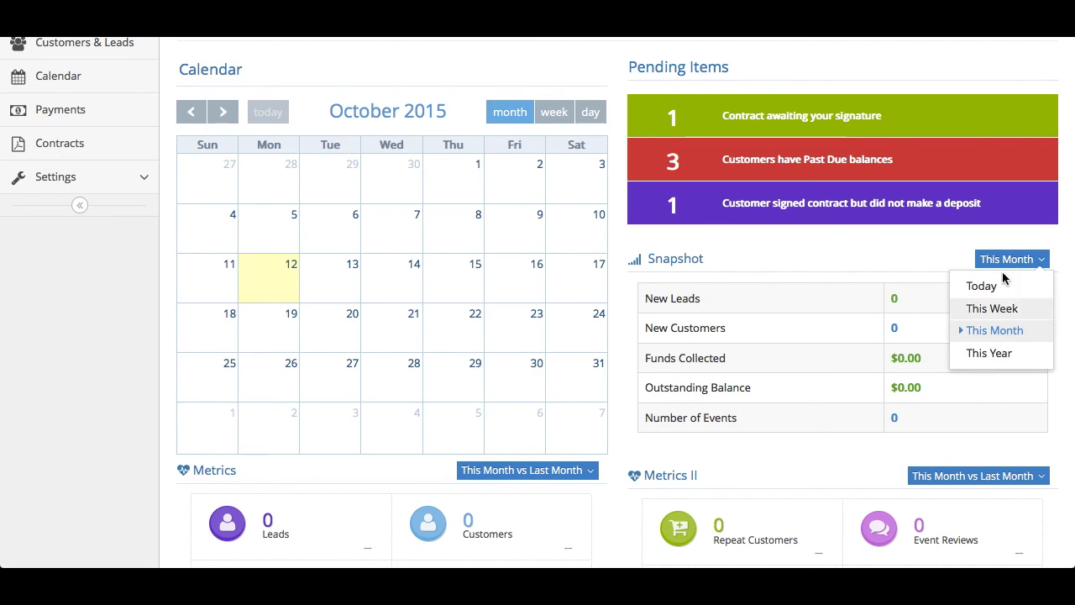
left_click(967, 329)
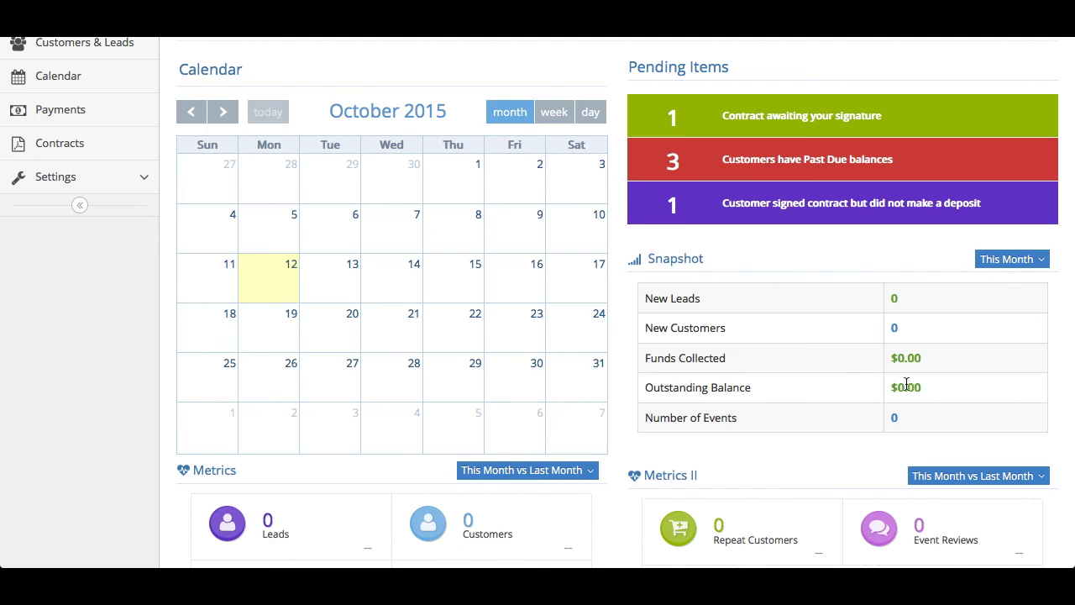
scroll(869, 428, "down", 5)
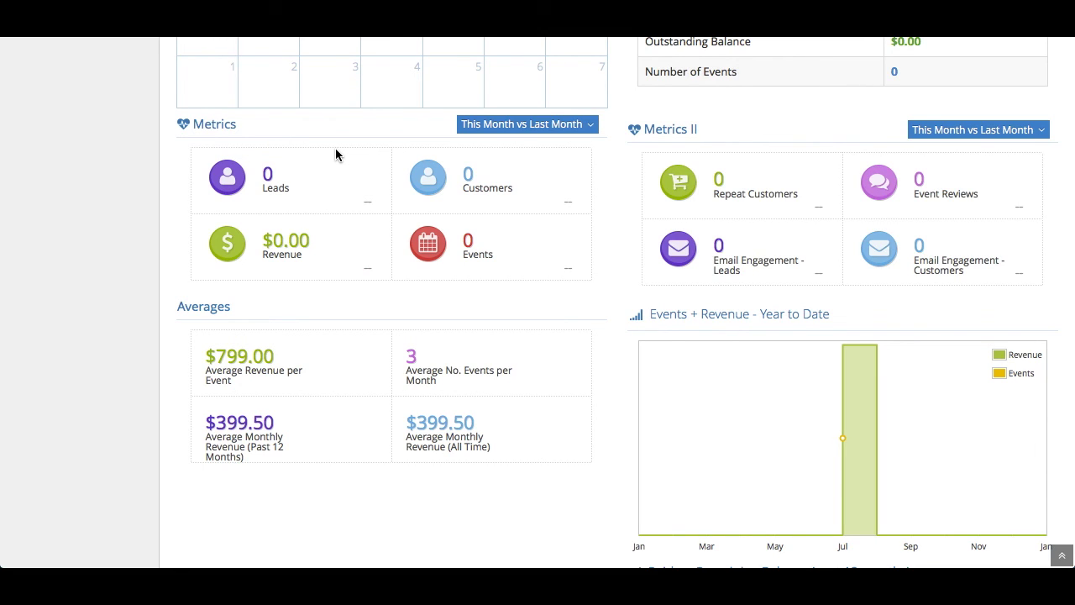
left_click(541, 126)
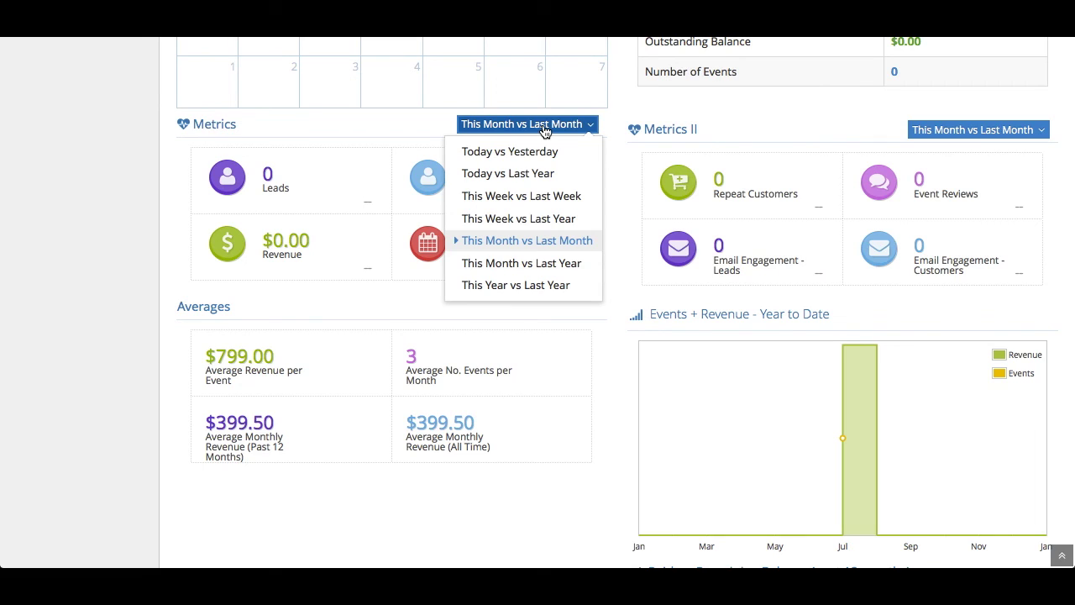
left_click(516, 286)
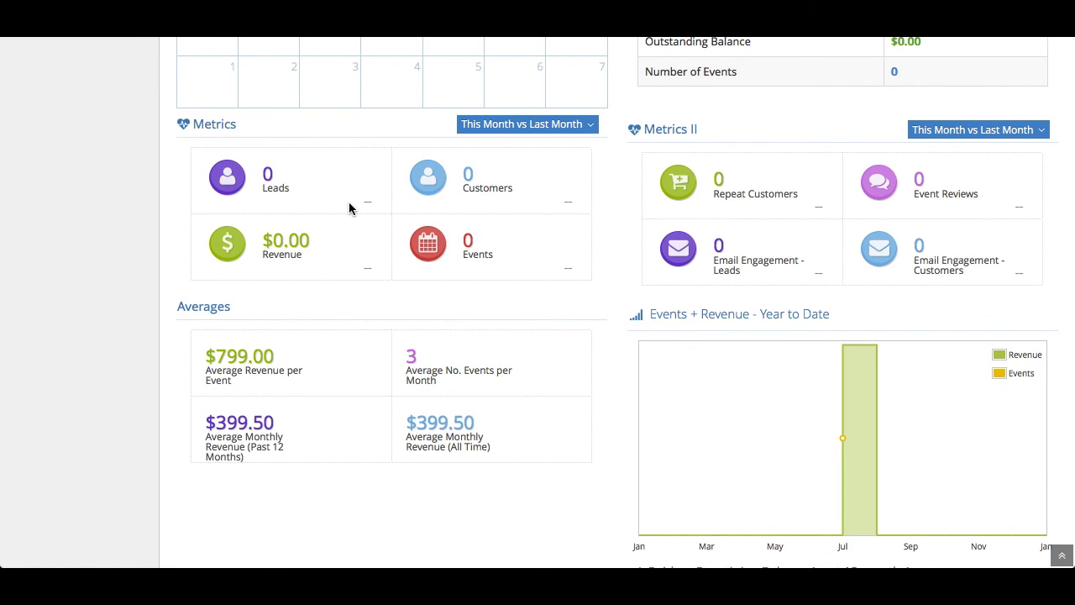
left_click(527, 123)
left_click(394, 165)
scroll(212, 449, "down", 3)
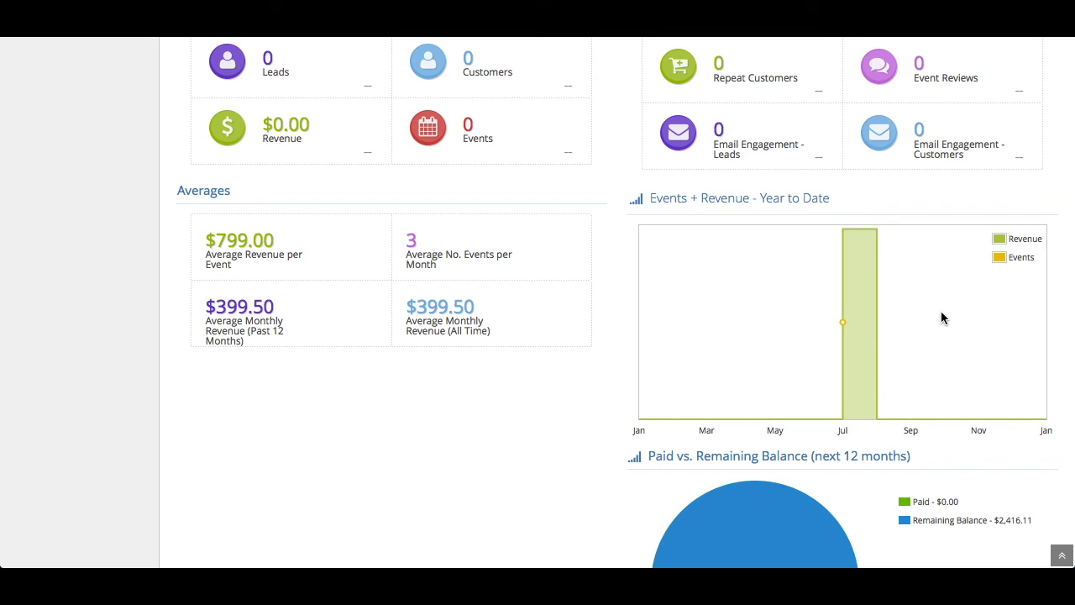
scroll(941, 317, "down", 5)
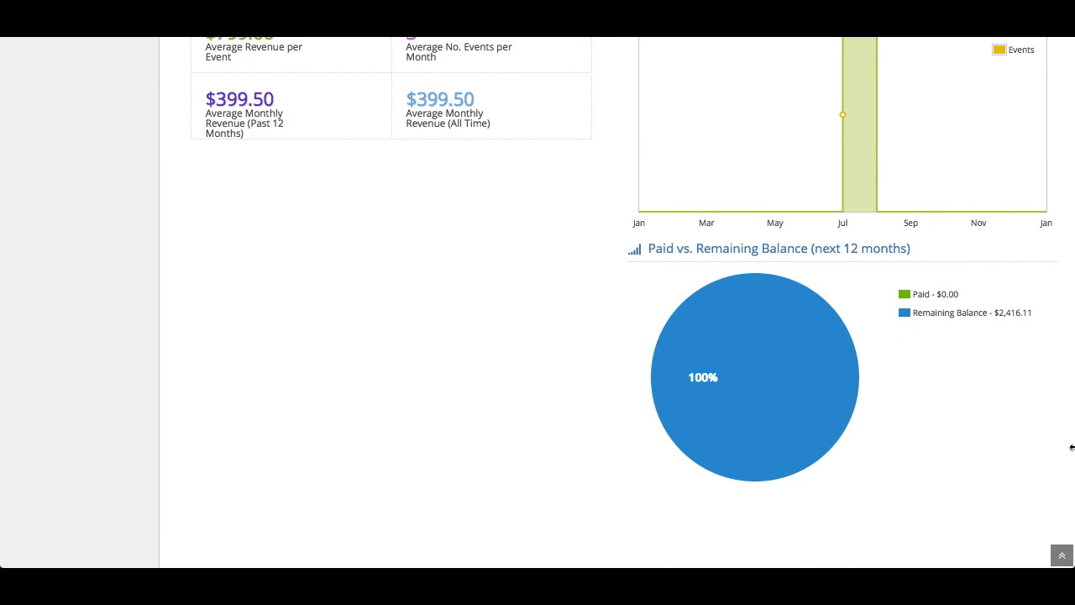
scroll(1071, 447, "up", 10)
Drag the This Month Snapshot panel above the October 2015 Calendar in the left column.
scroll(1072, 446, "down", 2)
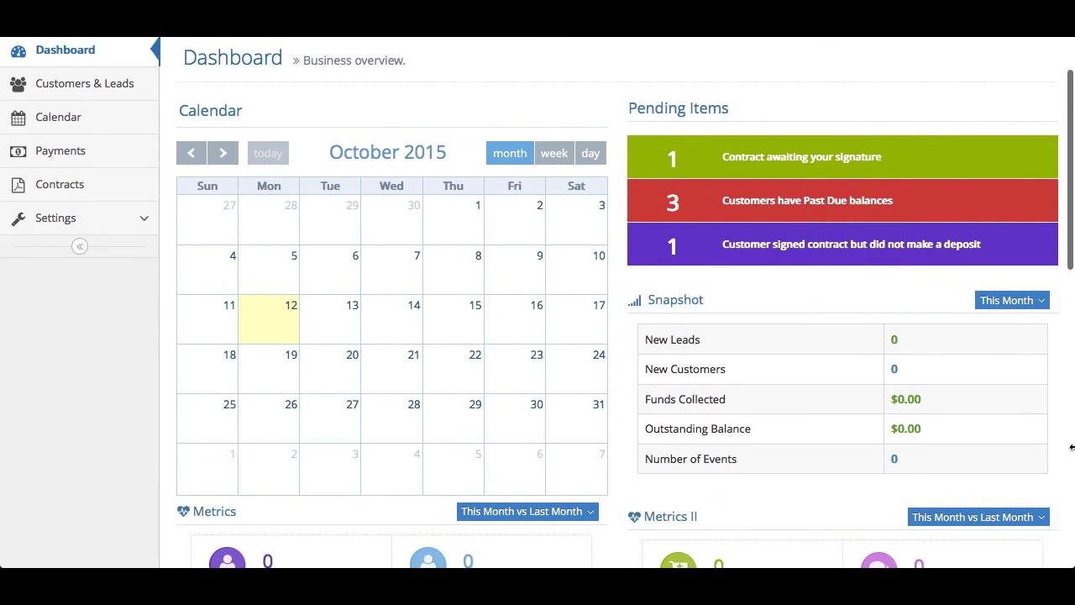
scroll(1072, 447, "down", 1)
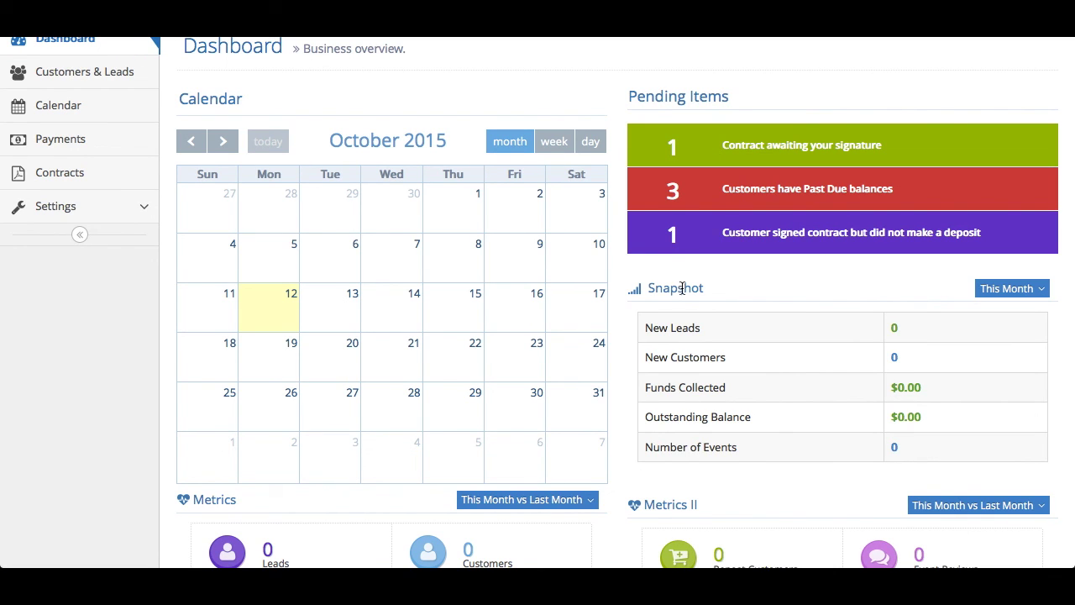
left_click_drag(681, 290, 282, 207)
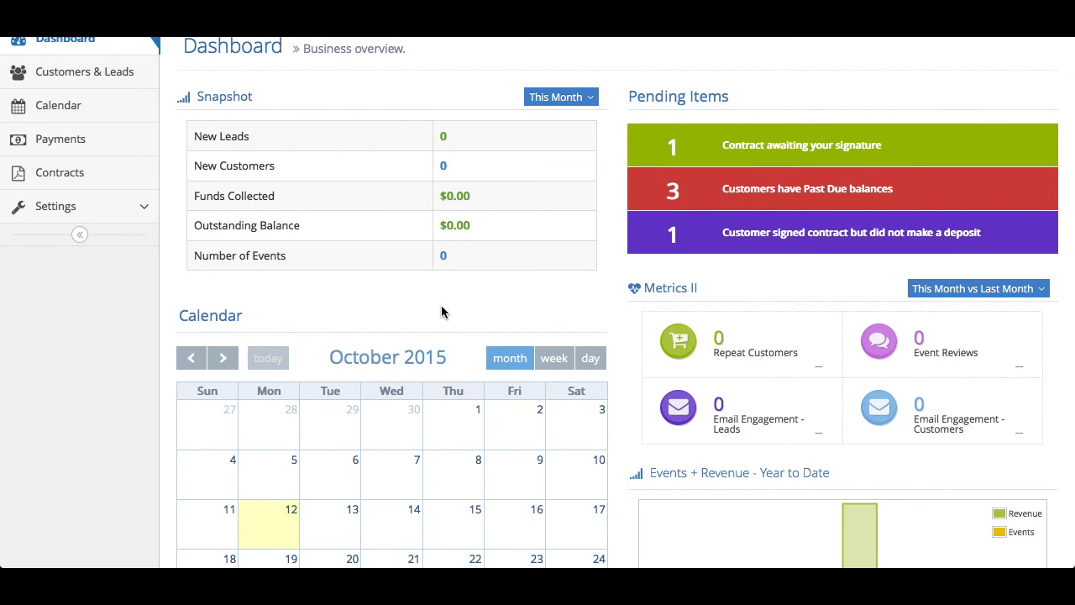
scroll(441, 310, "down", 3)
scroll(616, 278, "down", 2)
scroll(615, 278, "up", 5)
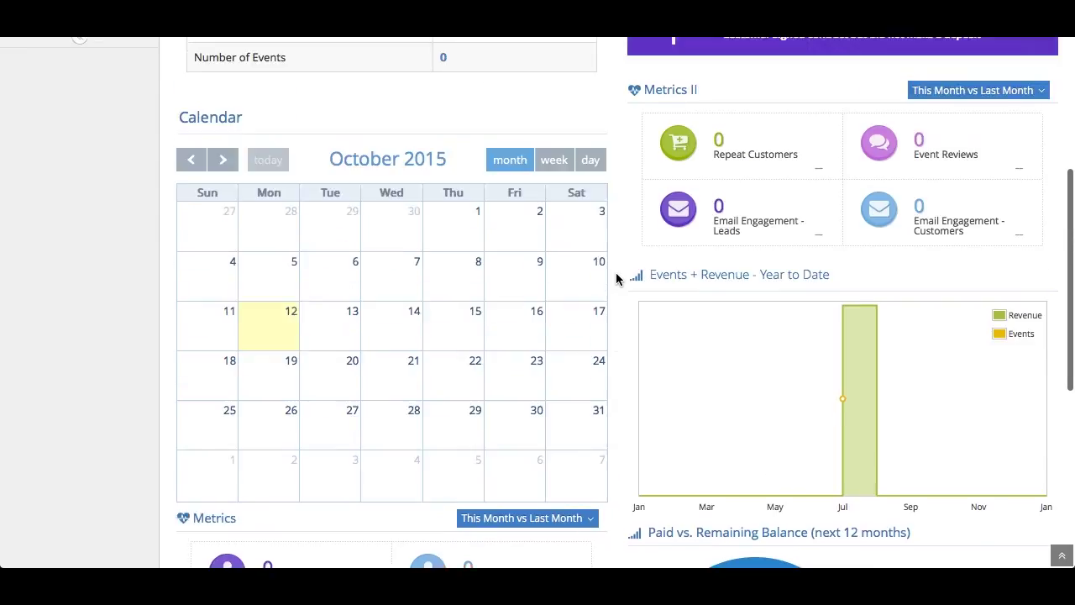
scroll(616, 273, "up", 1)
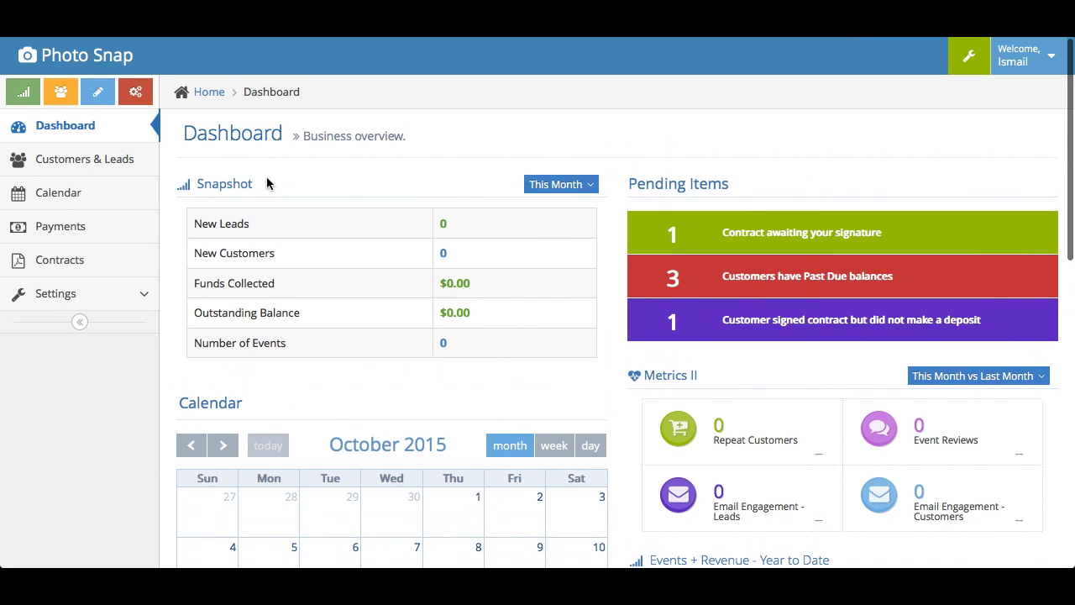